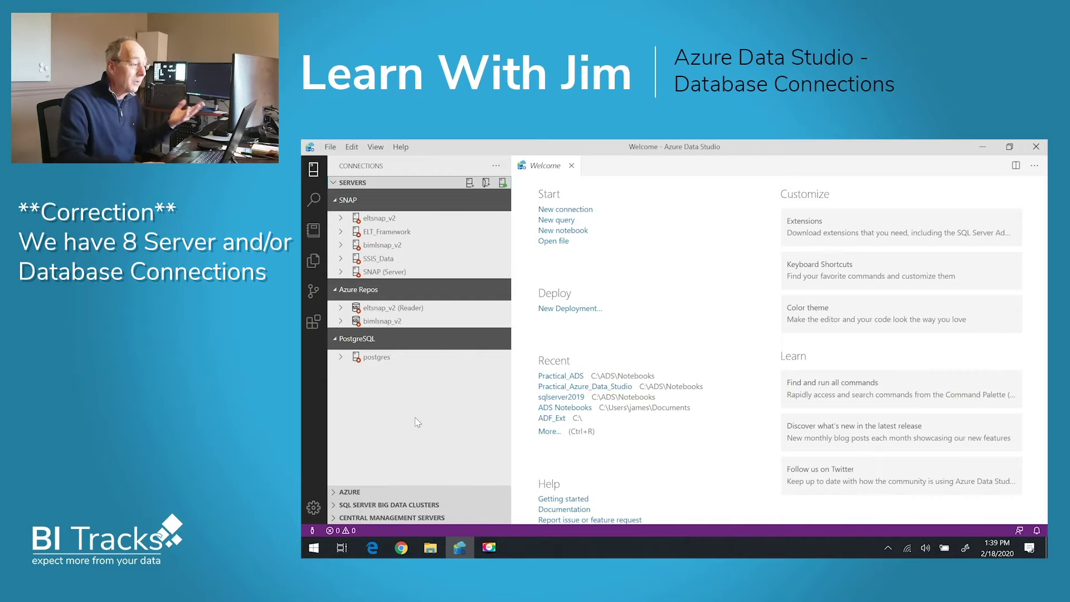
Cancel a new server group, then recolour the SNAP group red through Edit Server Group.
left_click(486, 184)
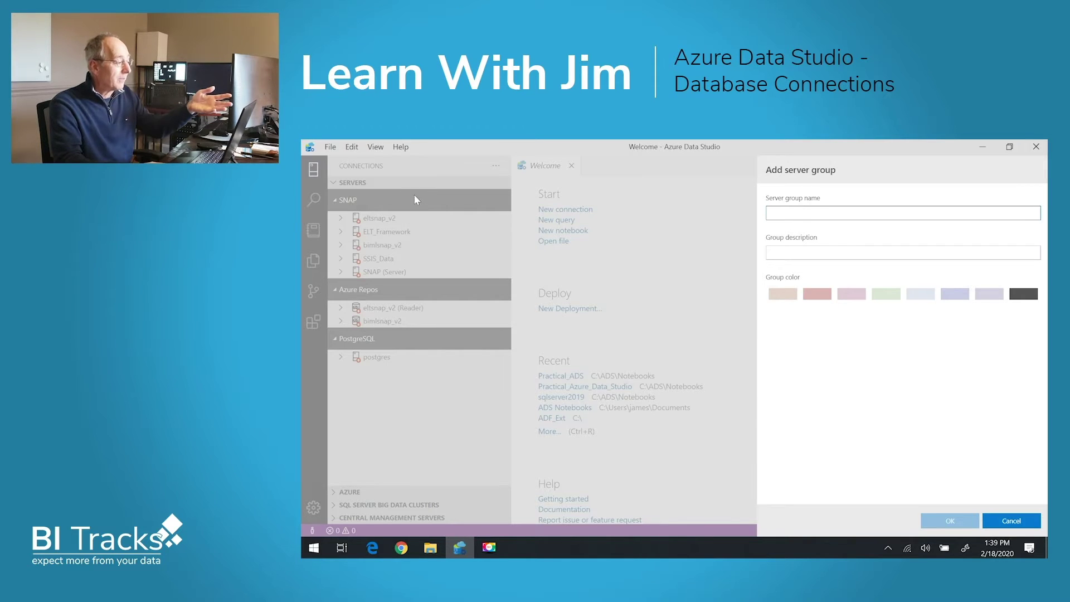
key("Escape")
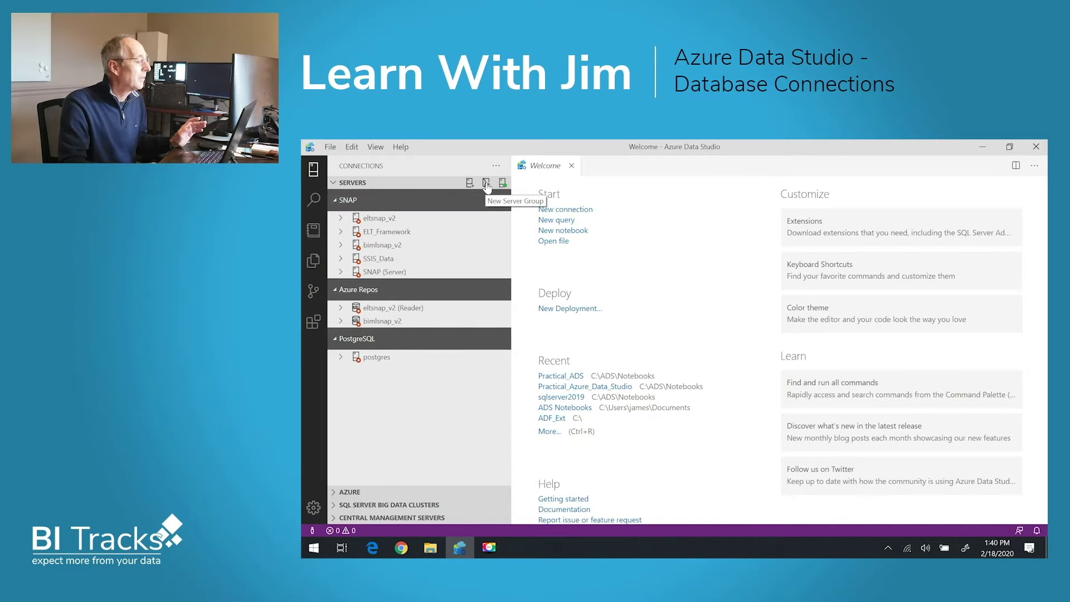
right_click(453, 201)
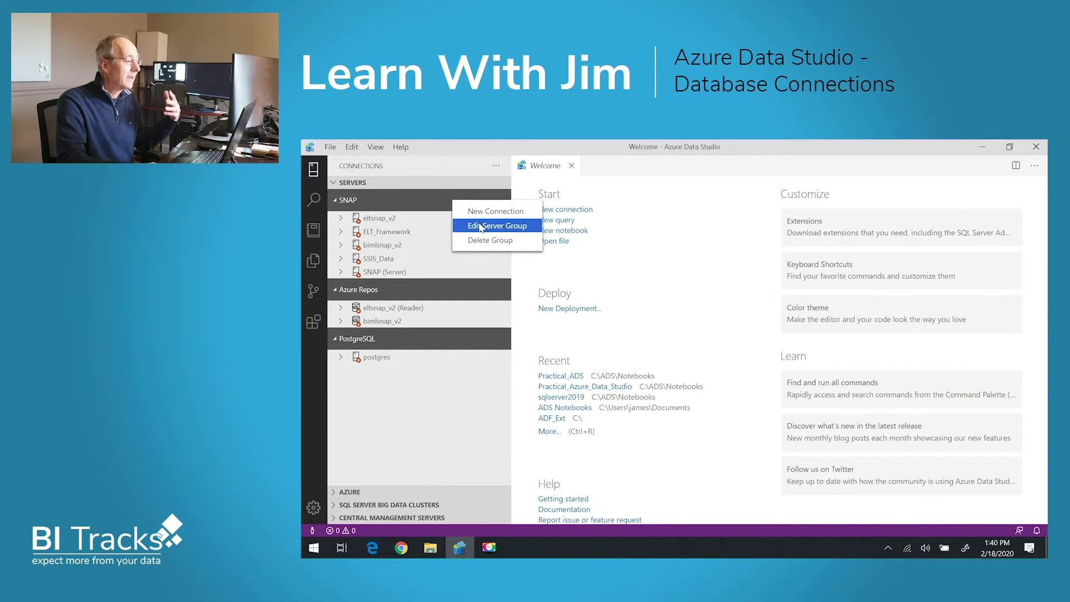
left_click(480, 226)
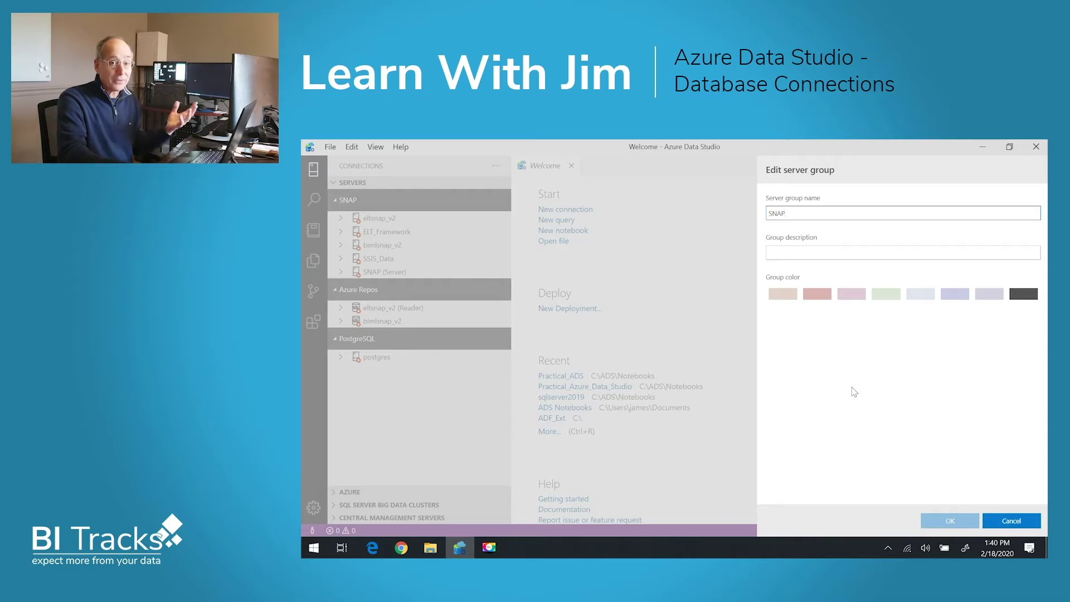
left_click(816, 299)
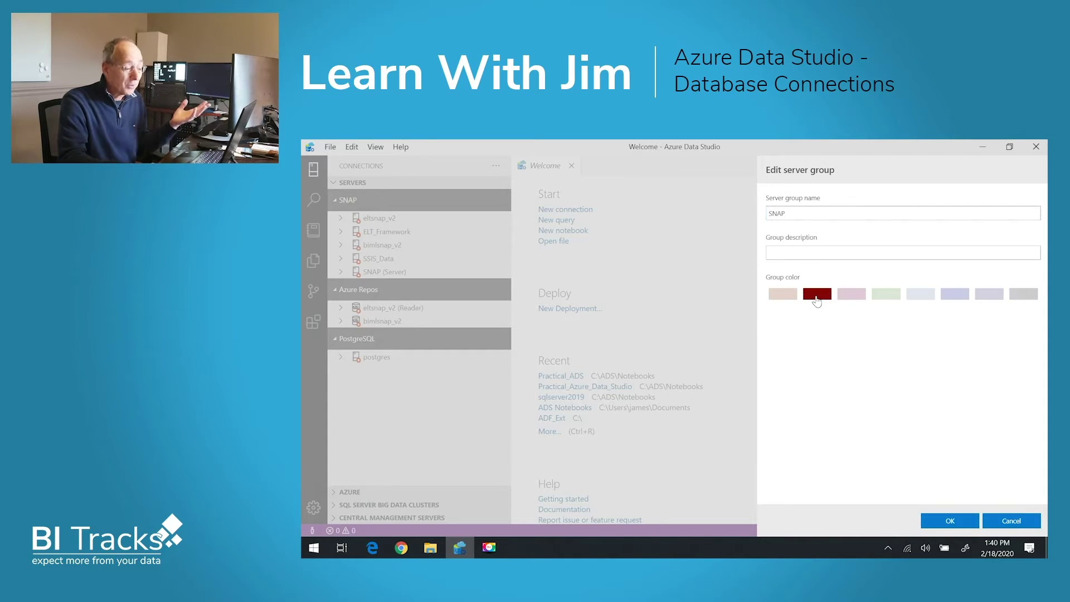
left_click(782, 295)
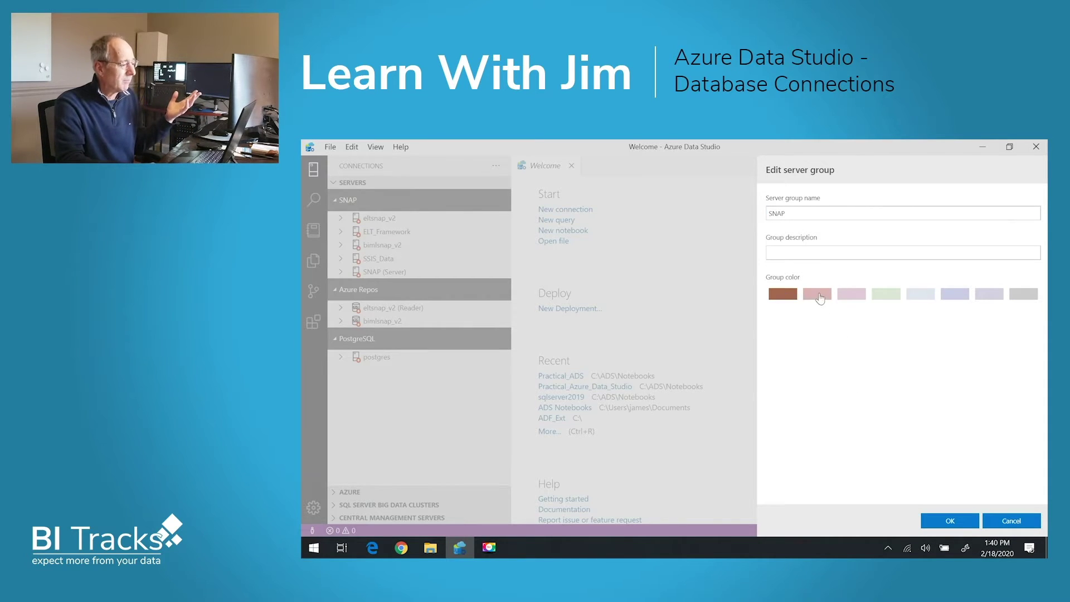
left_click(818, 297)
left_click(955, 521)
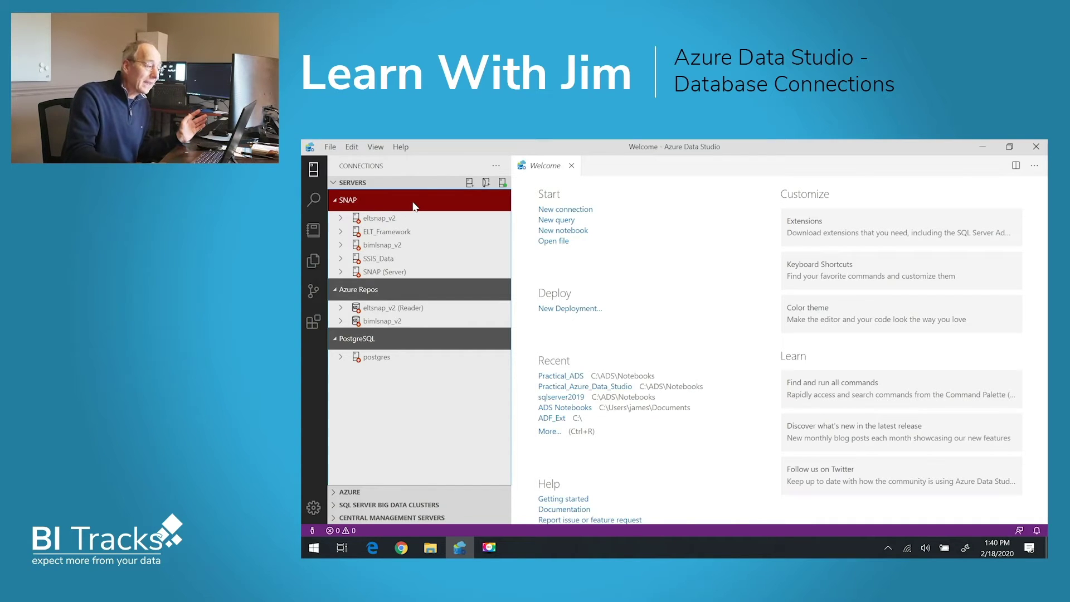
Start a new database connection from the Servers pane's New Connection icon.
left_click(469, 184)
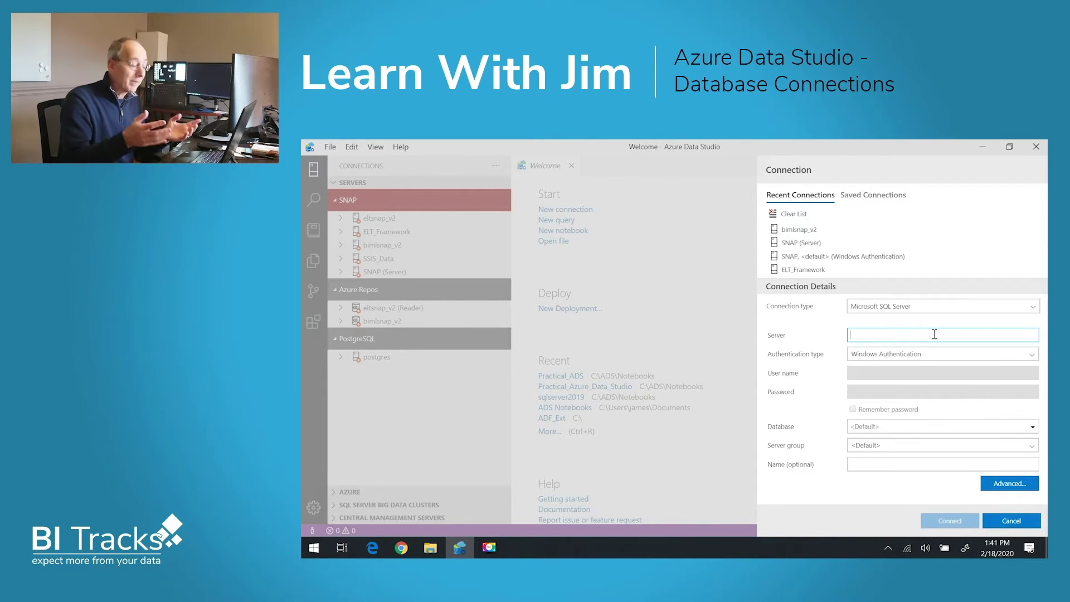
Enter server SNAP, keep Windows Authentication, and choose the admin database.
type("SNAP")
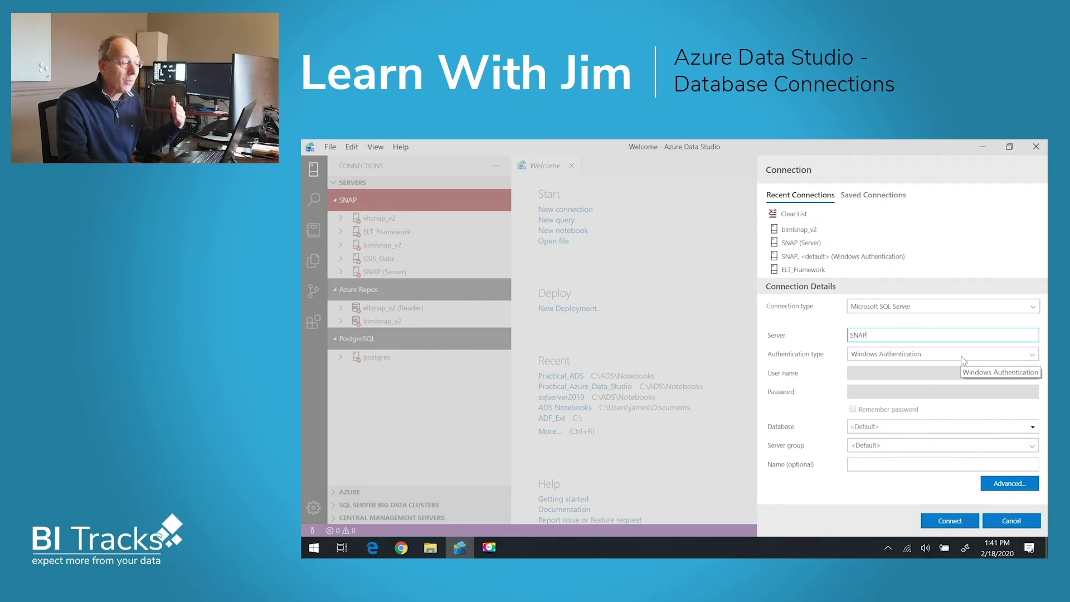
left_click(1034, 360)
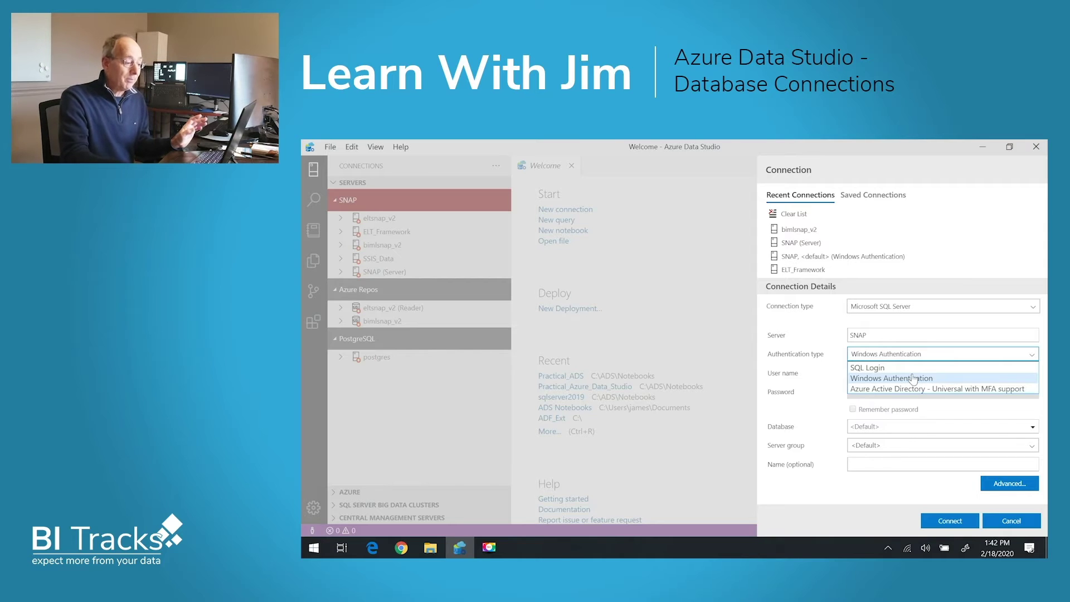
left_click(914, 424)
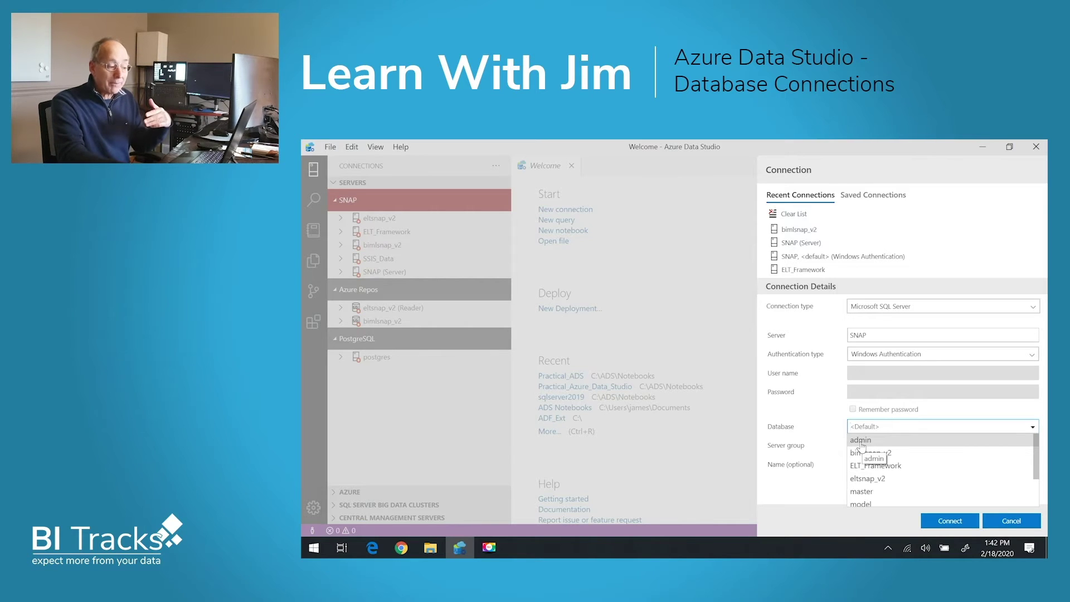
left_click(861, 441)
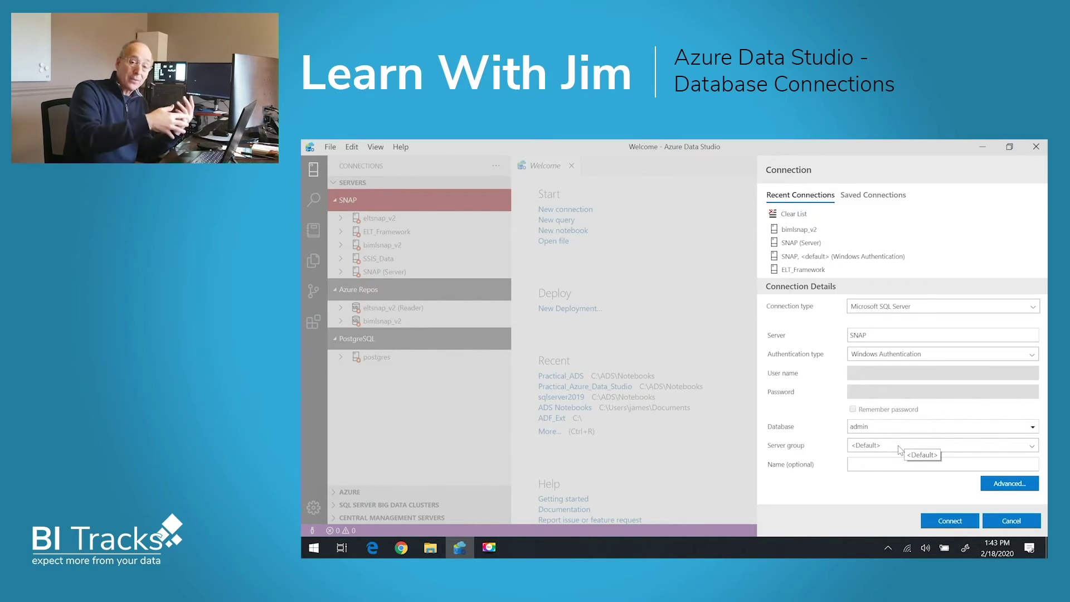
File the connection under the SNAP group, name it admin, and connect.
left_click(898, 446)
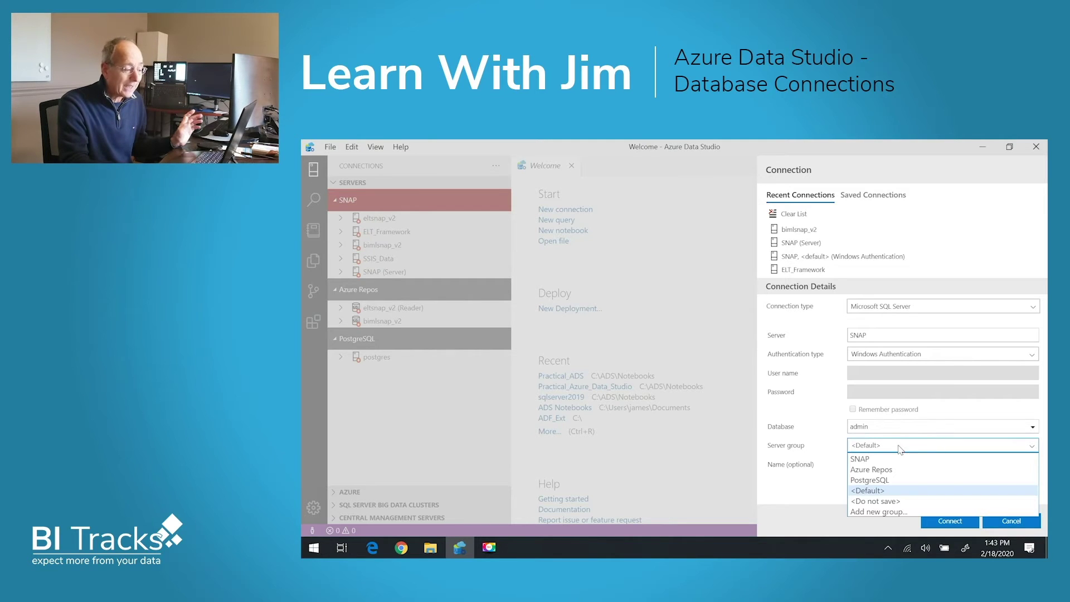
left_click(878, 461)
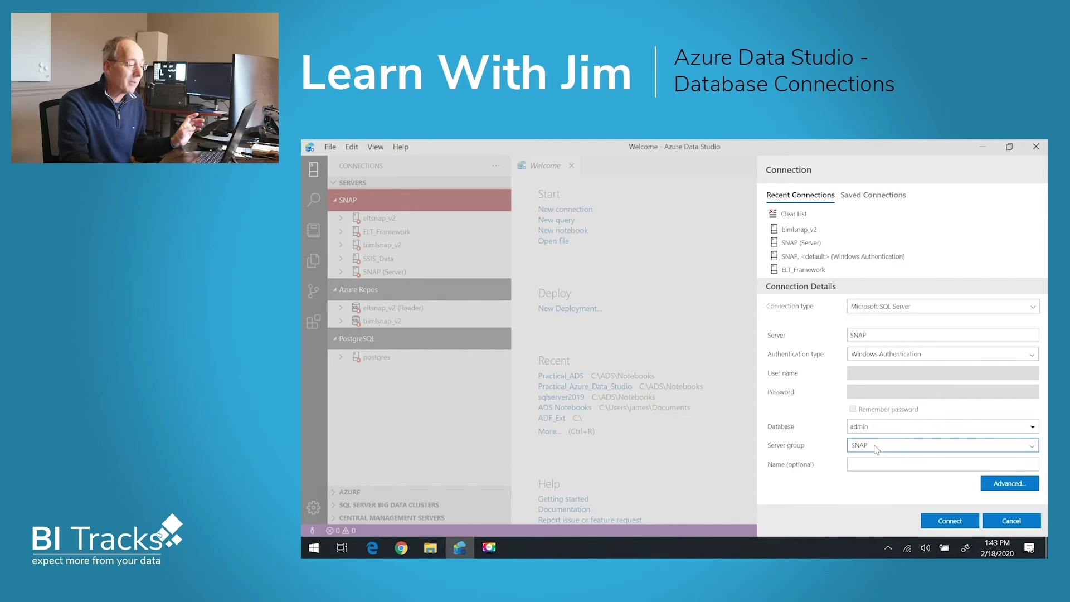
left_click(875, 465)
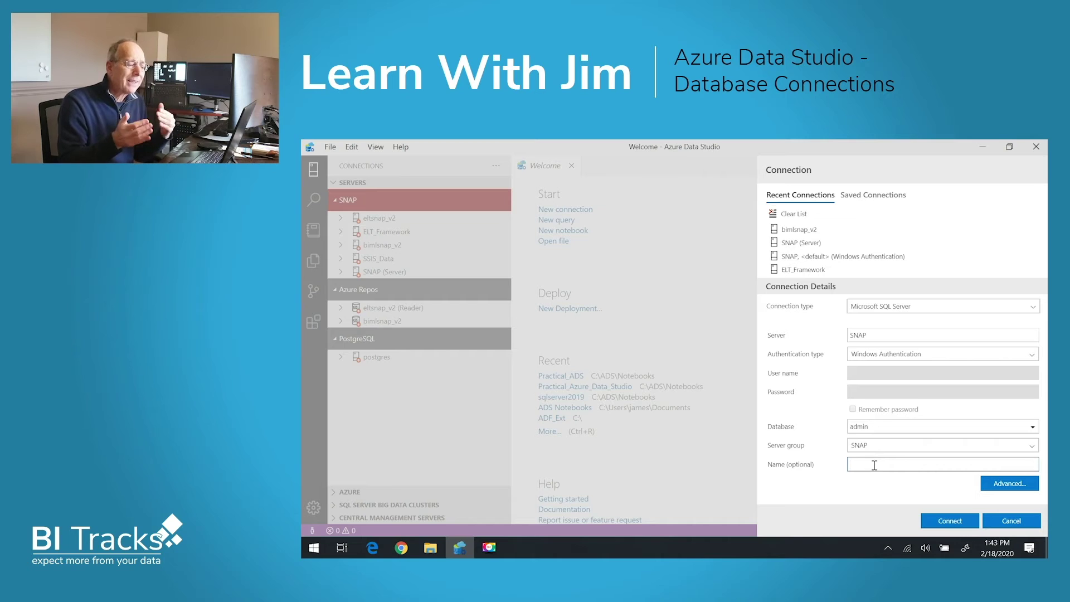
left_click(874, 426)
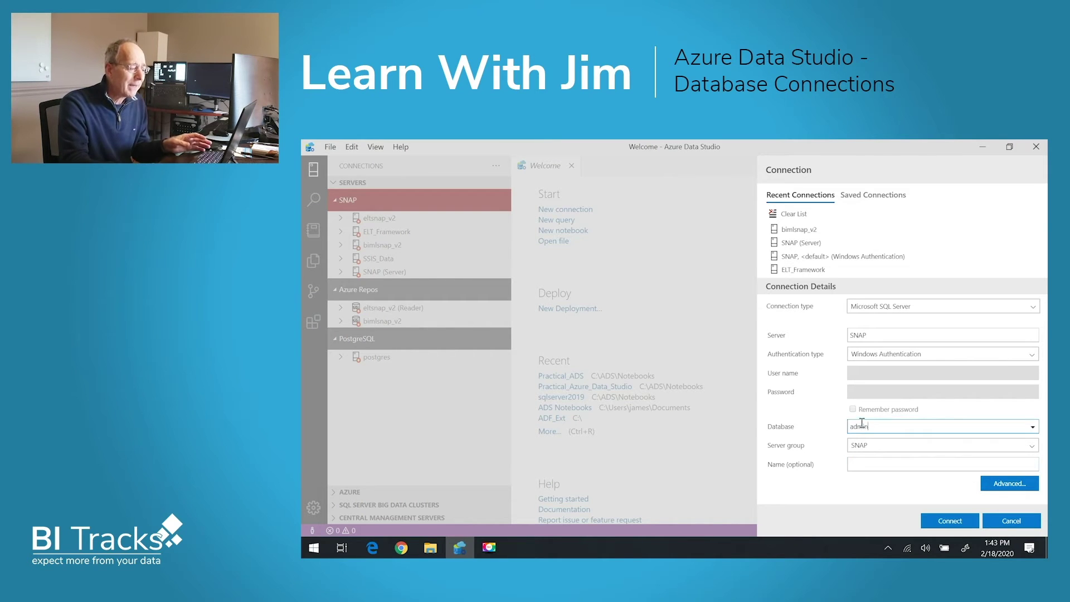
left_click(879, 464)
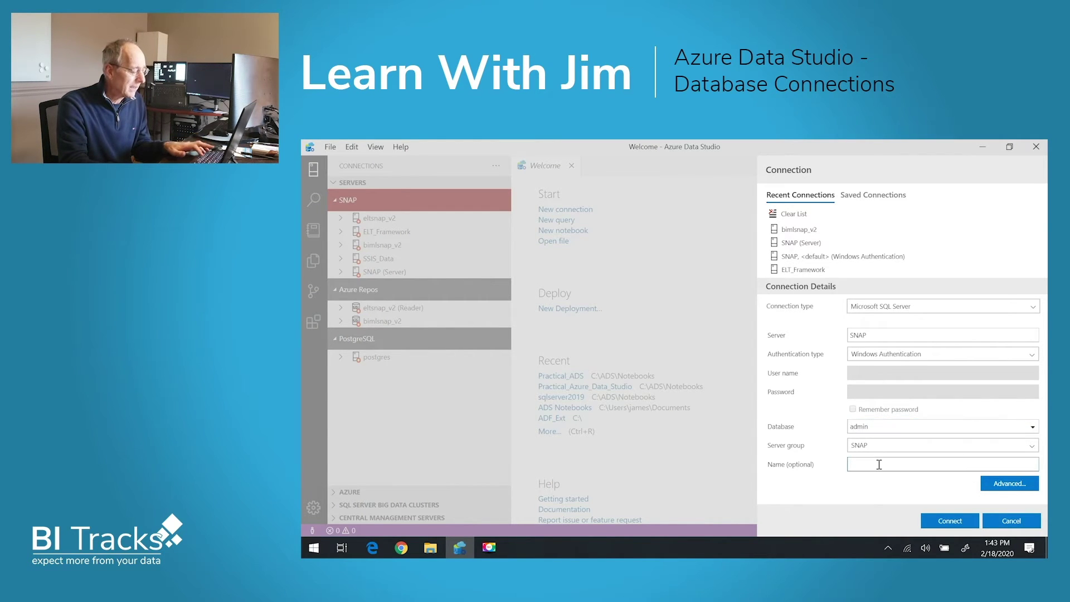
type("admin")
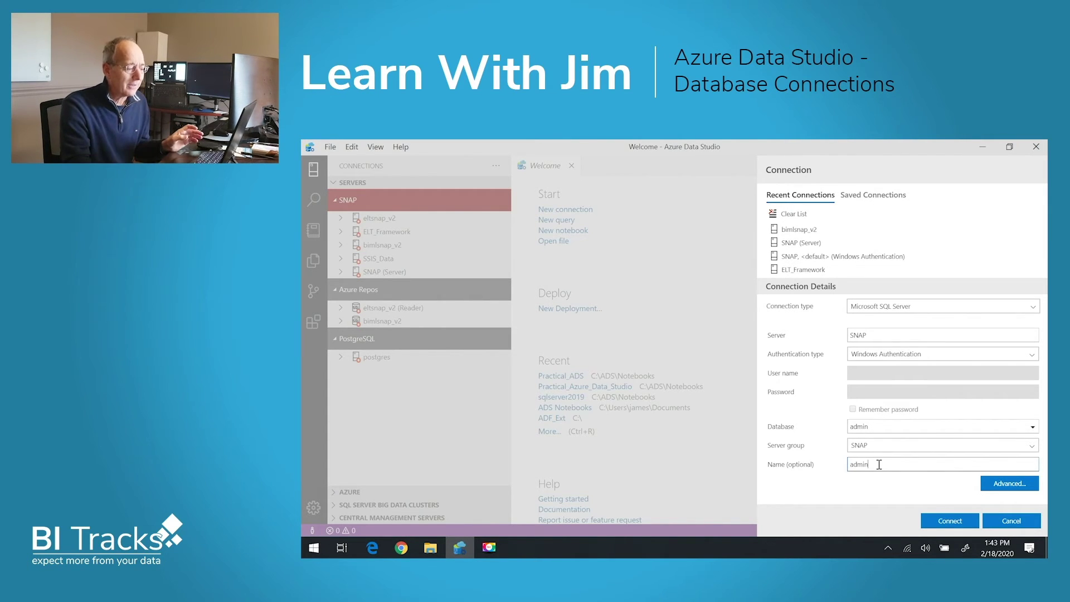
left_click(941, 522)
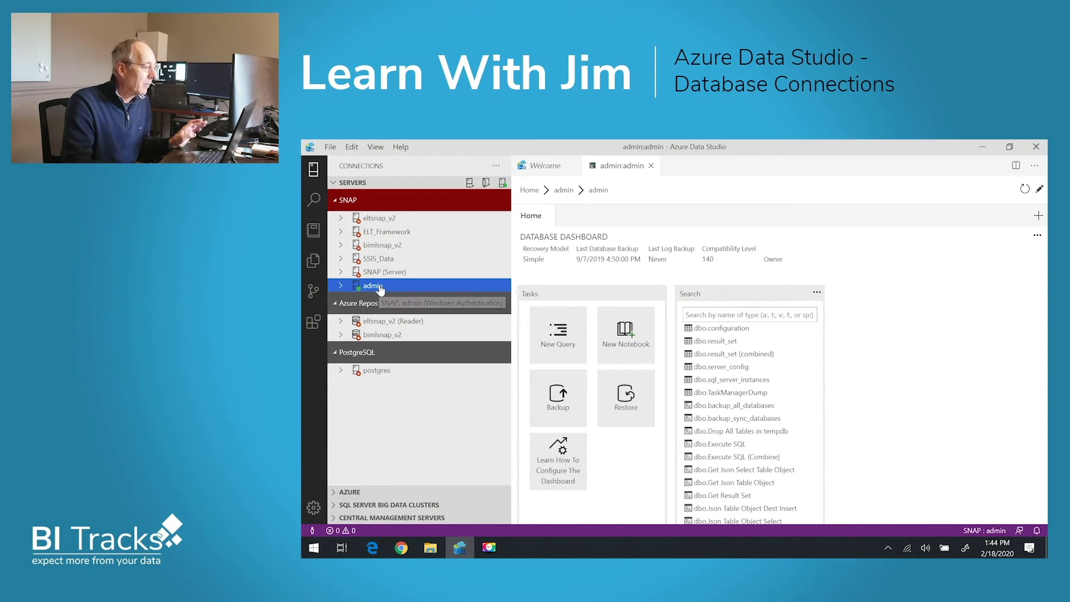
Connect to SSIS_Data and select the top 1000 rows of SSIS_batch_log.
double_click(379, 260)
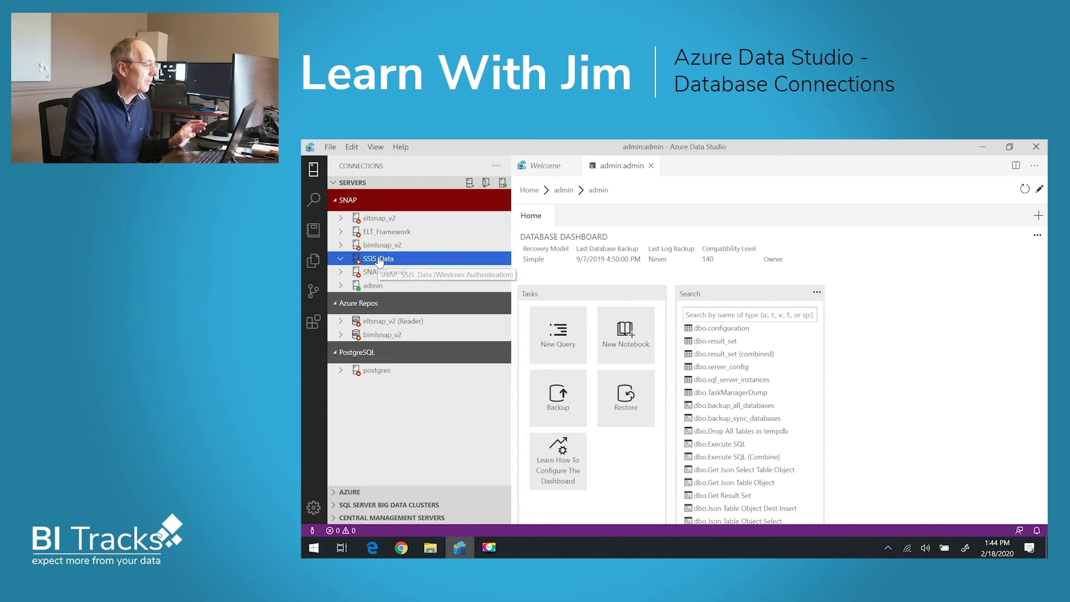
left_click(345, 273)
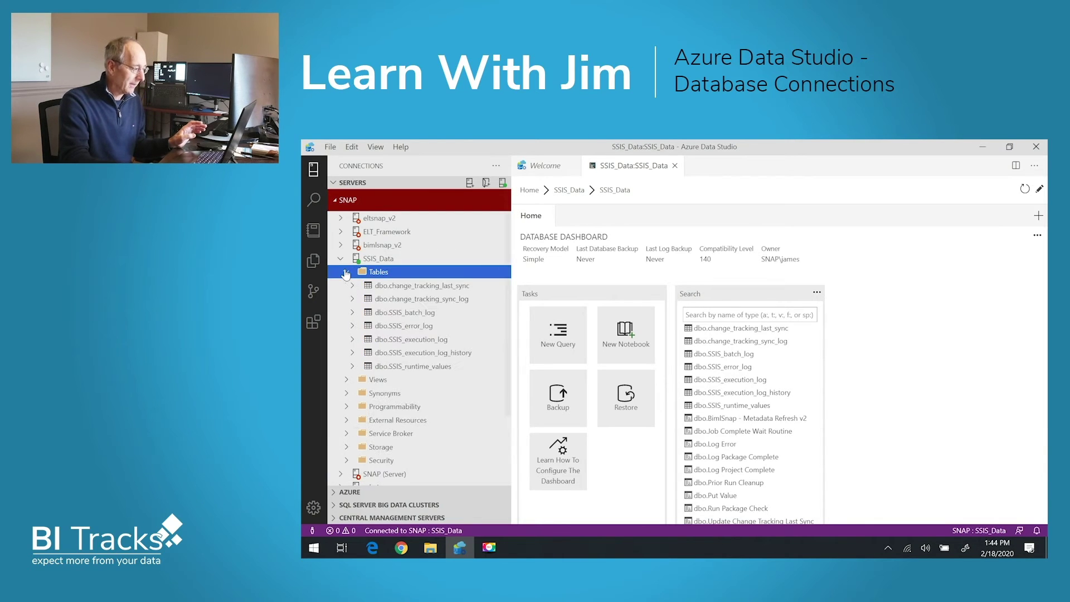
right_click(422, 316)
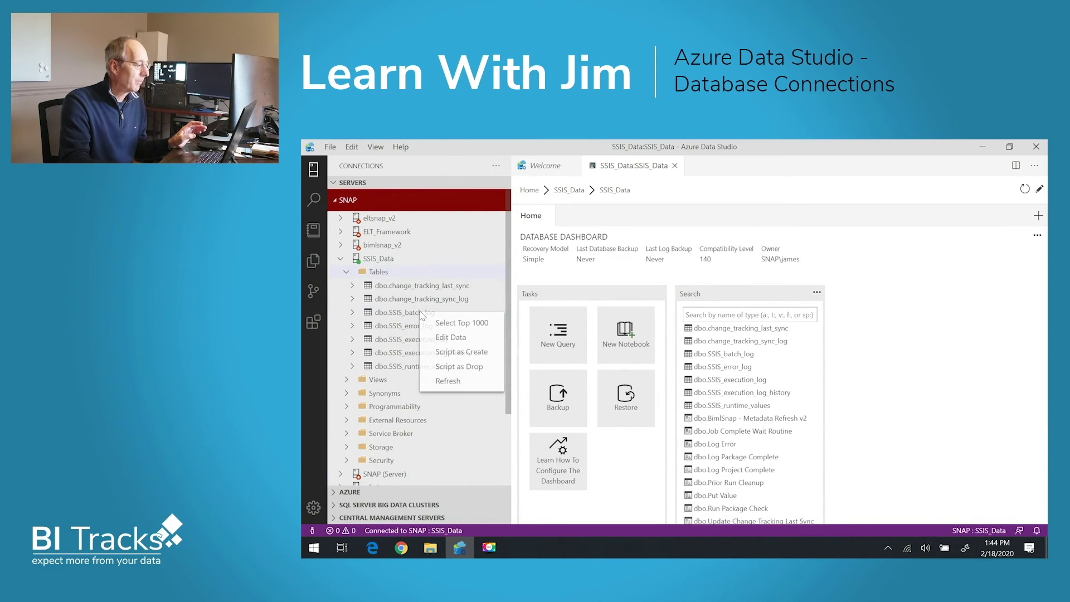
left_click(459, 322)
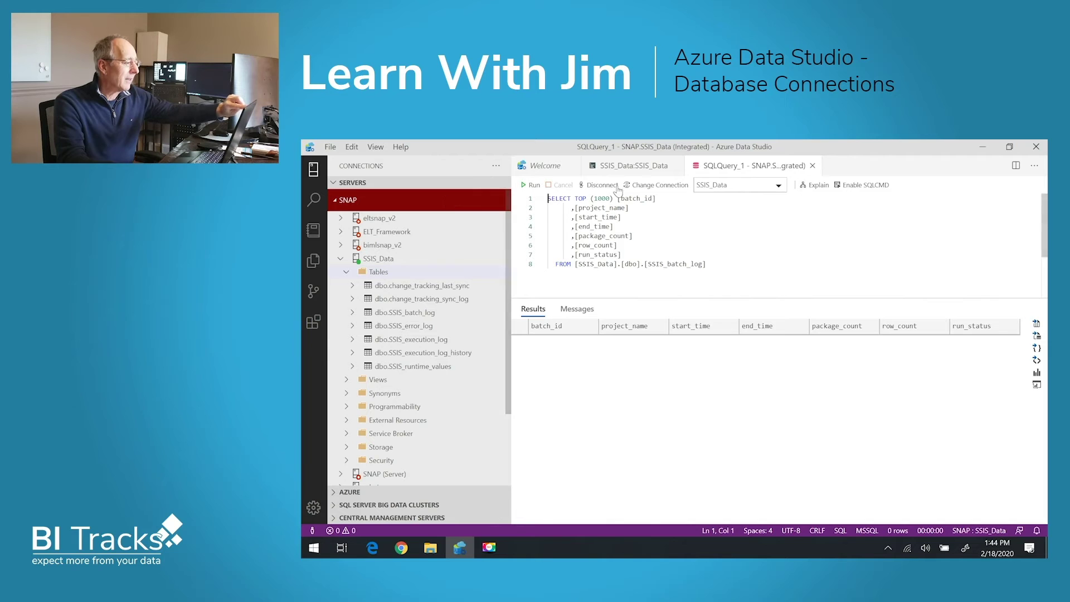
Close the SSIS_Data dashboard and open a new blank query on SSIS_Data.
left_click(620, 169)
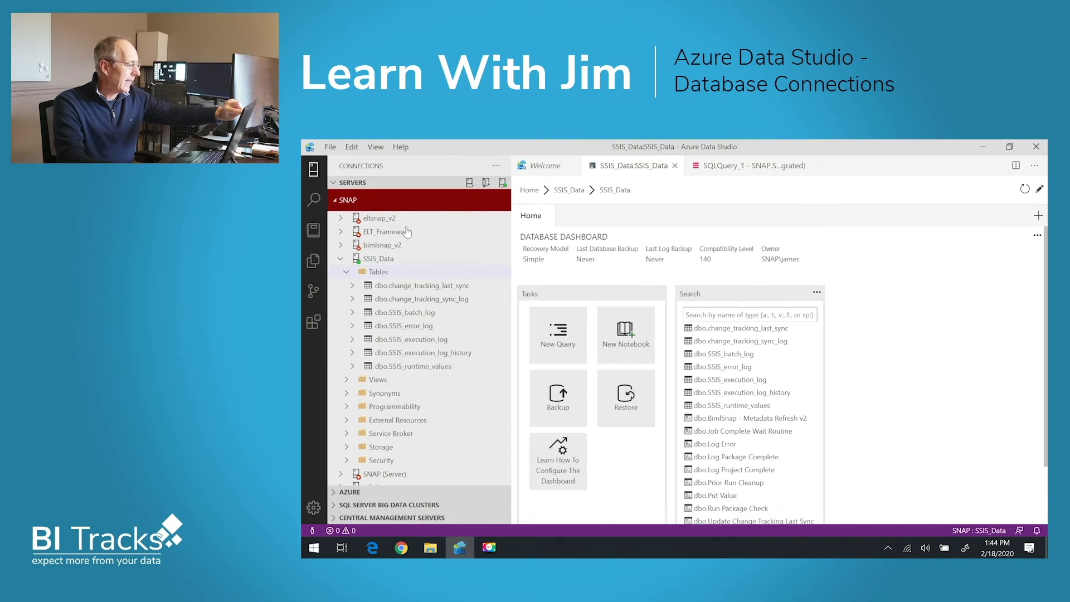
left_click(675, 165)
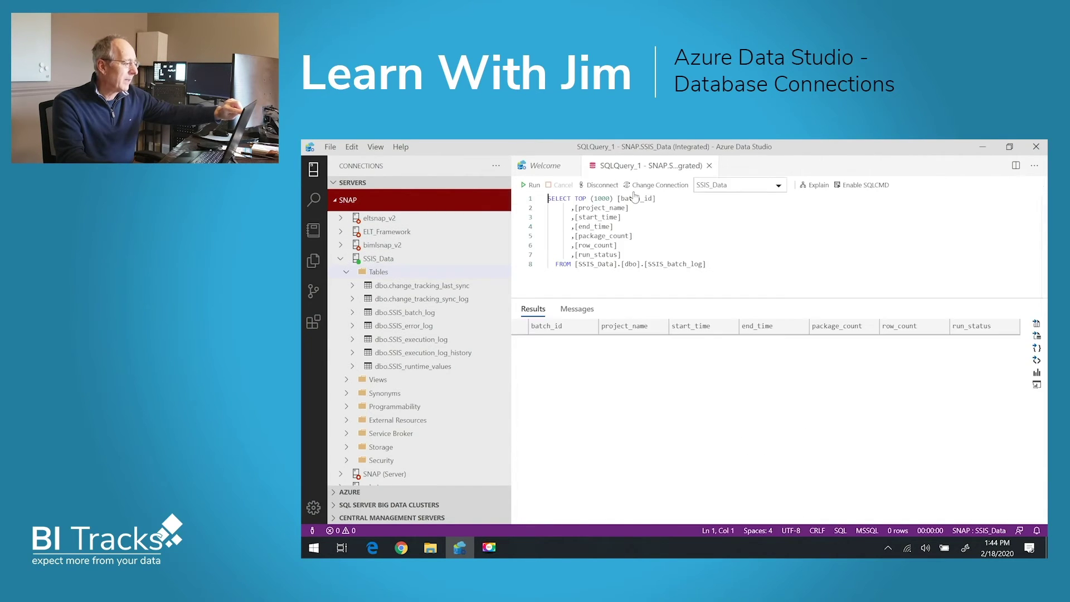
right_click(382, 260)
left_click(408, 286)
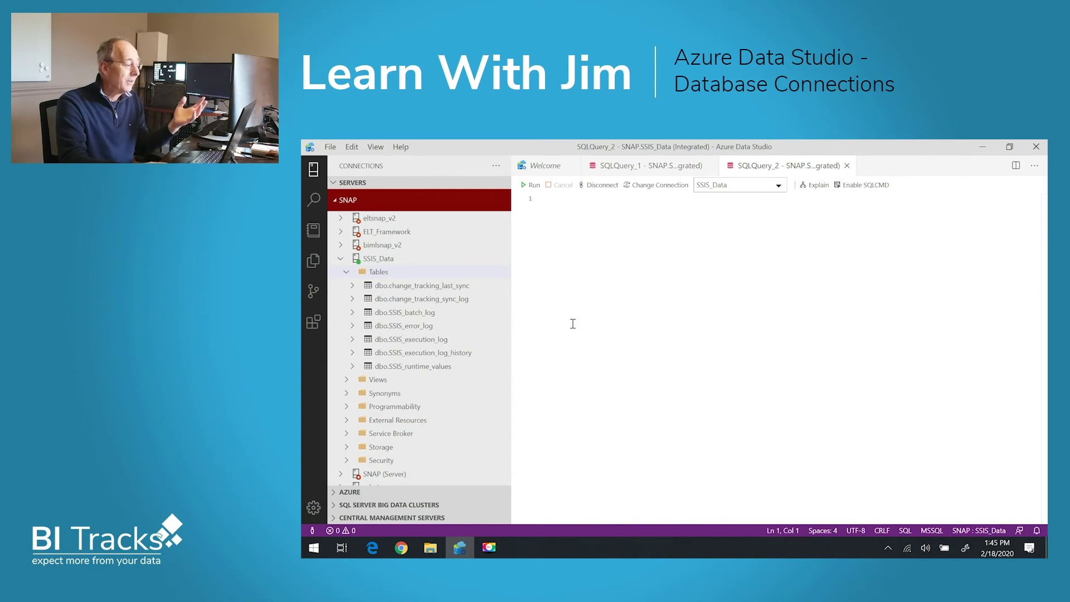
In Settings, search 'tab color' and set Sql: Tab Color Mode to border.
left_click(314, 507)
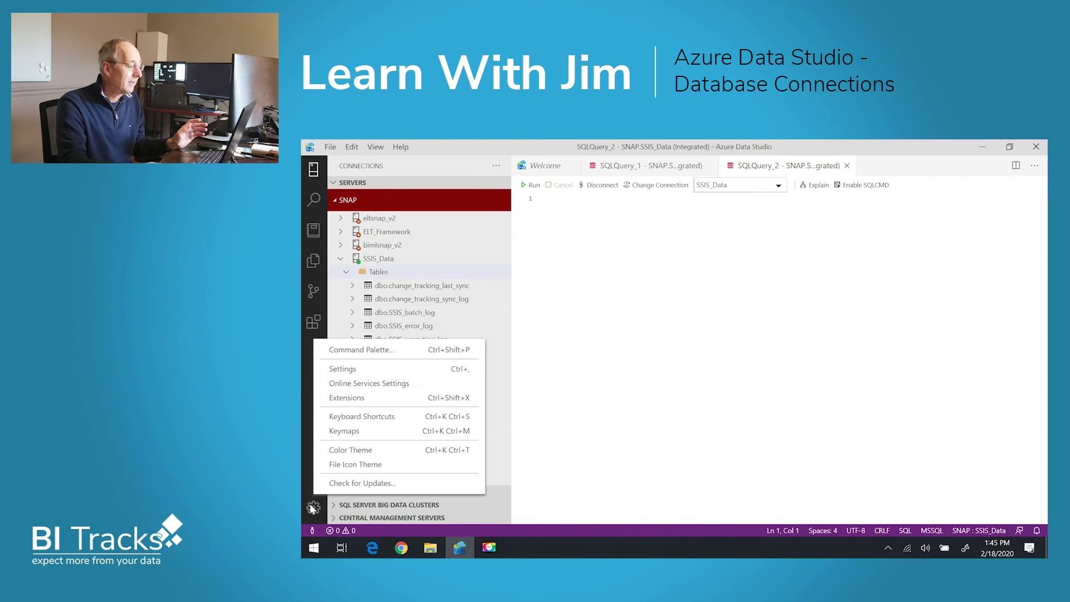
left_click(342, 369)
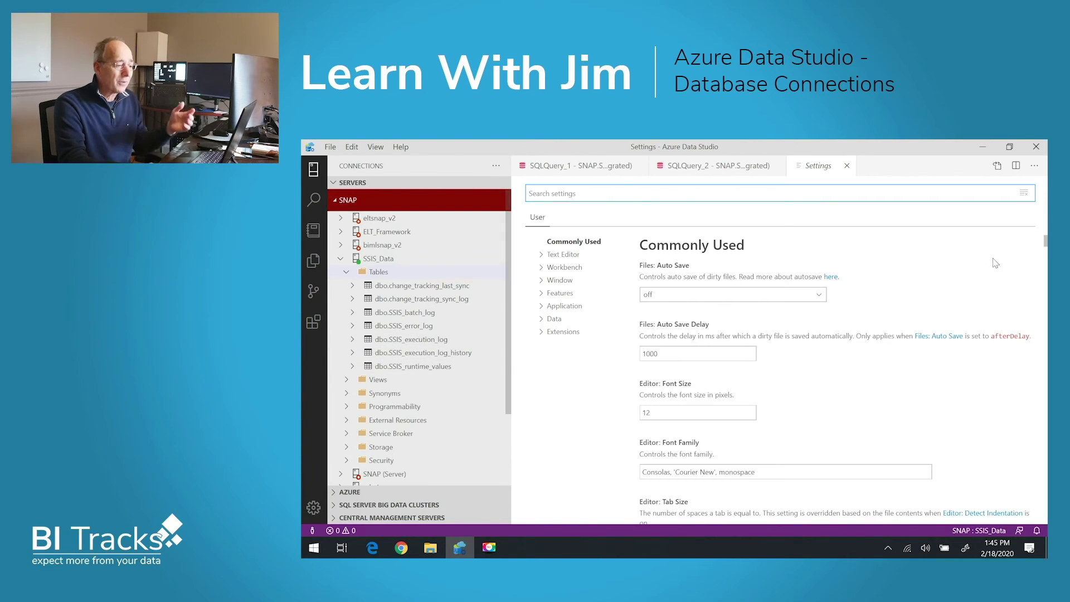
scroll(780, 379, "down", 15)
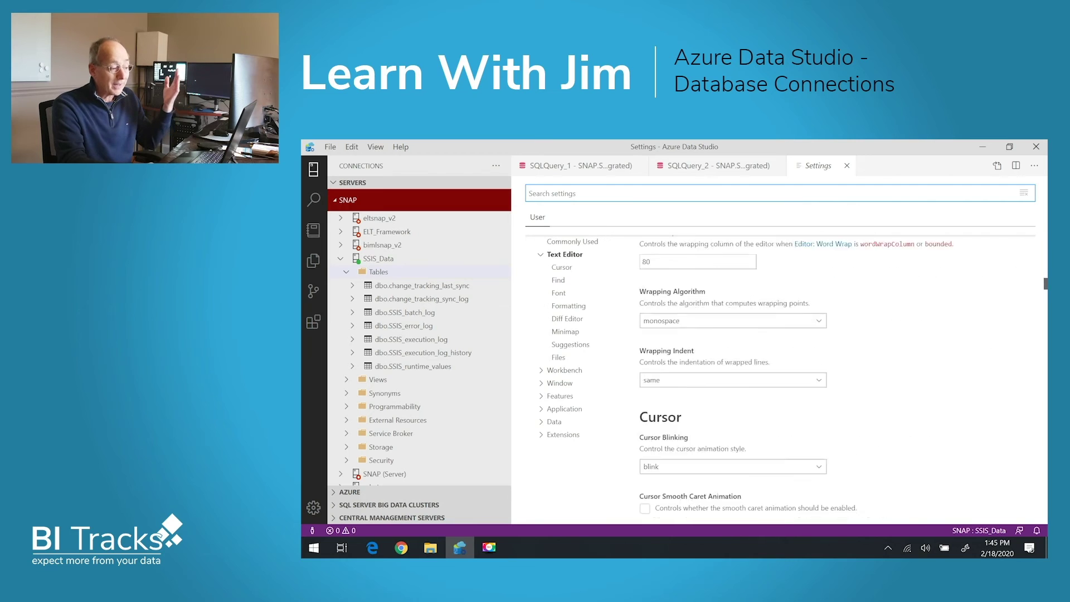
scroll(781, 379, "up", 8)
scroll(780, 379, "up", 6)
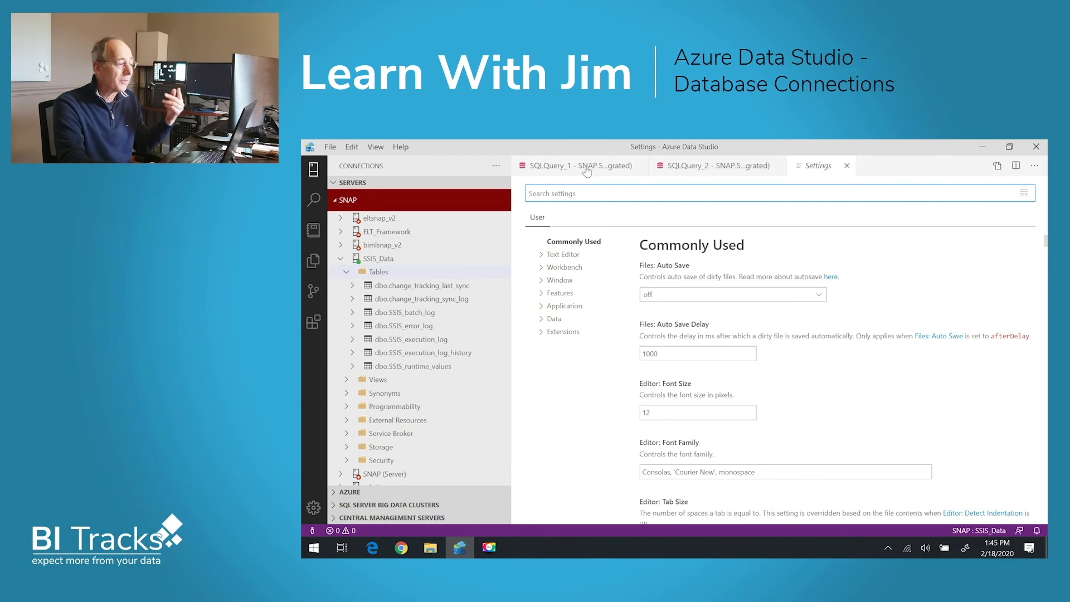
type("t")
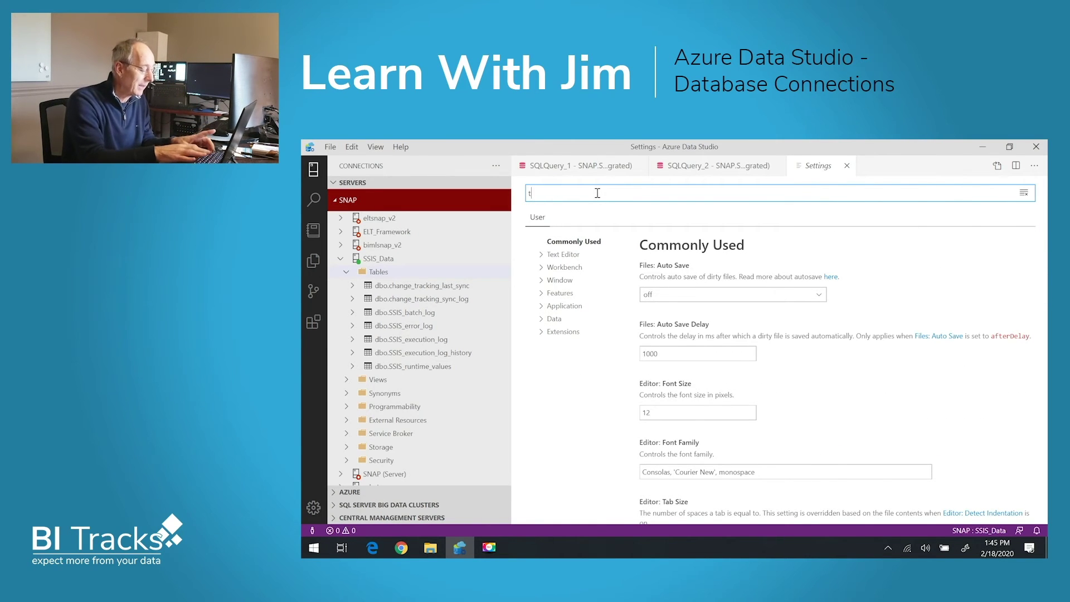
type("ab color")
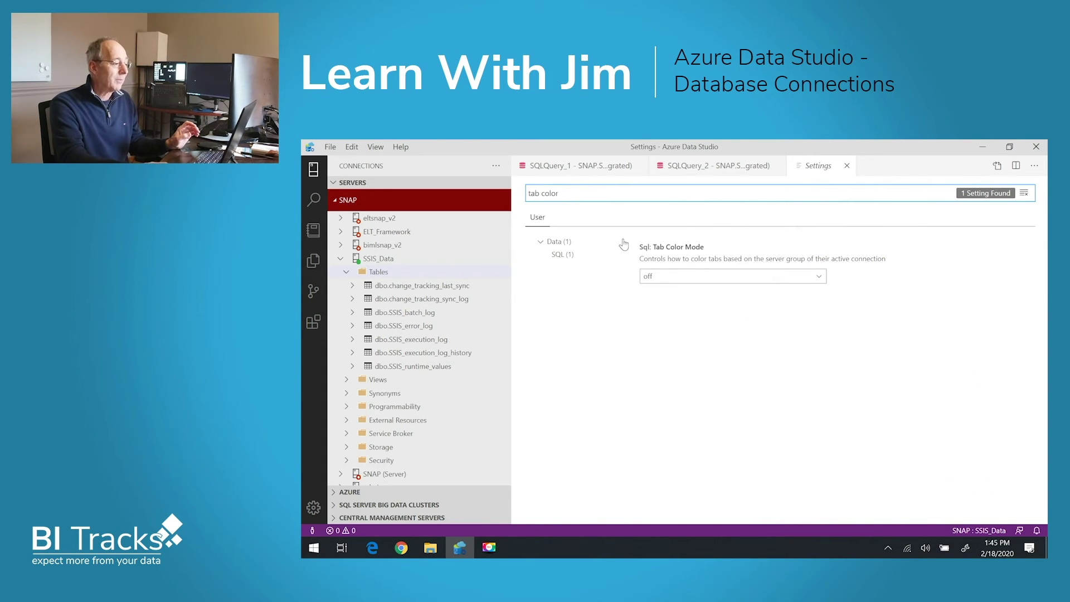
left_click(820, 278)
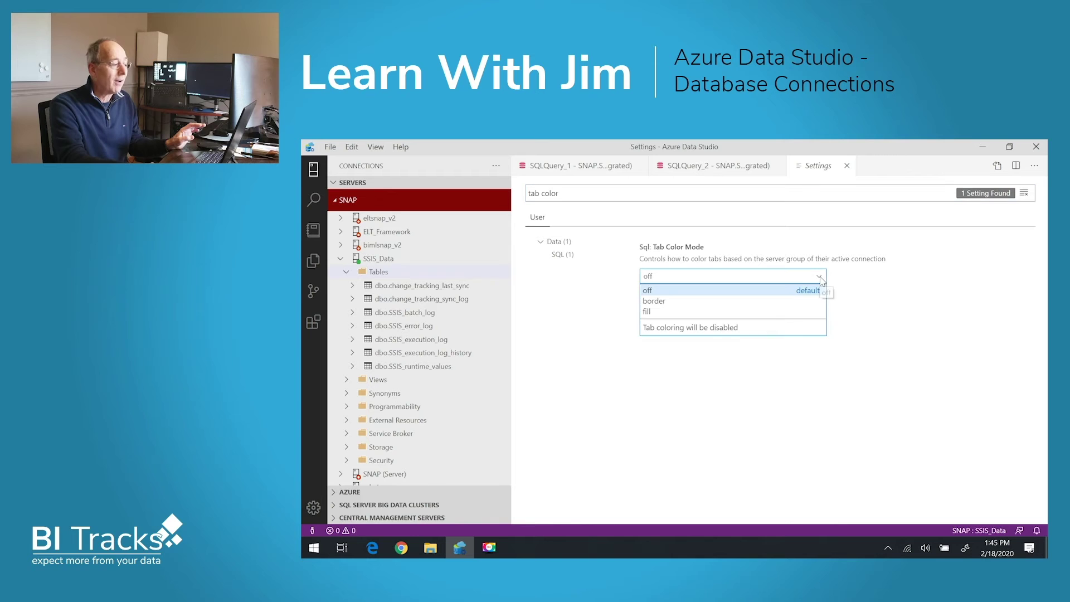
left_click(672, 302)
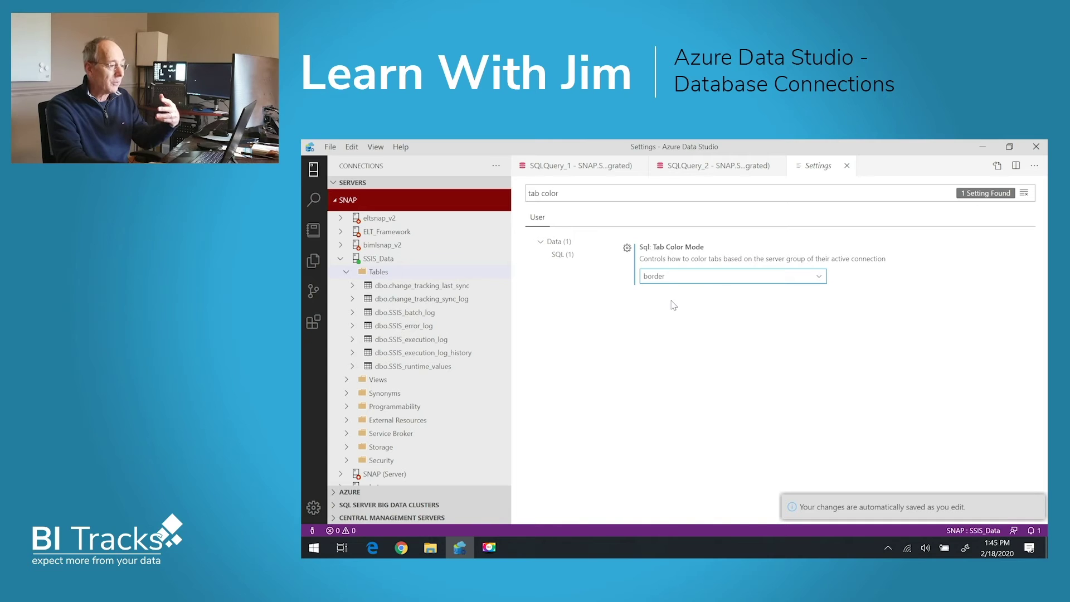
Close the second query and open a fresh SSIS_Data query to compare tab colours.
left_click(756, 166)
left_click(777, 165)
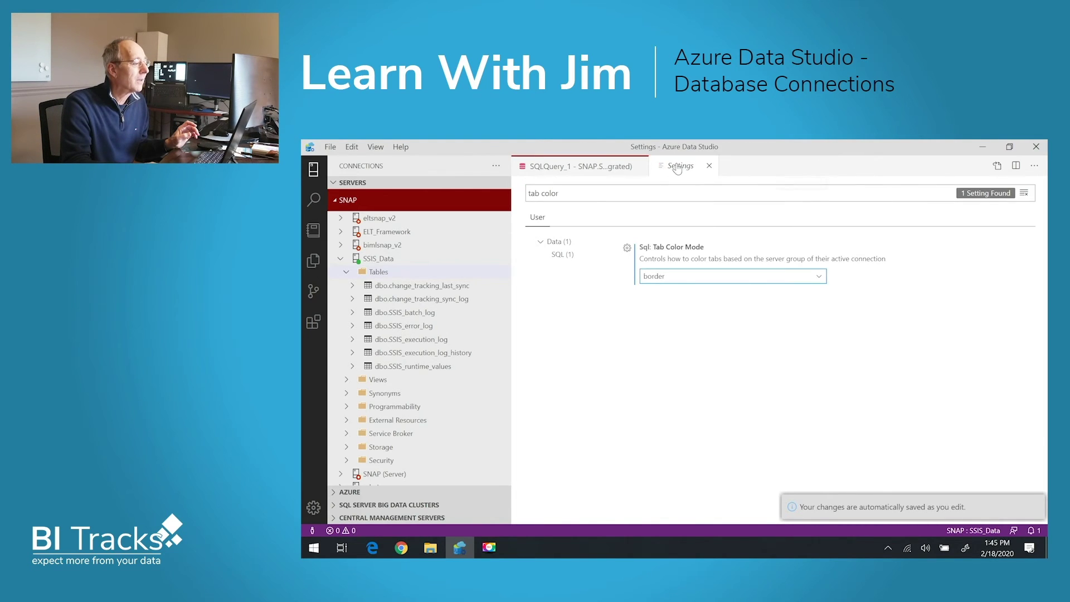
left_click(630, 167)
left_click(379, 271)
right_click(381, 260)
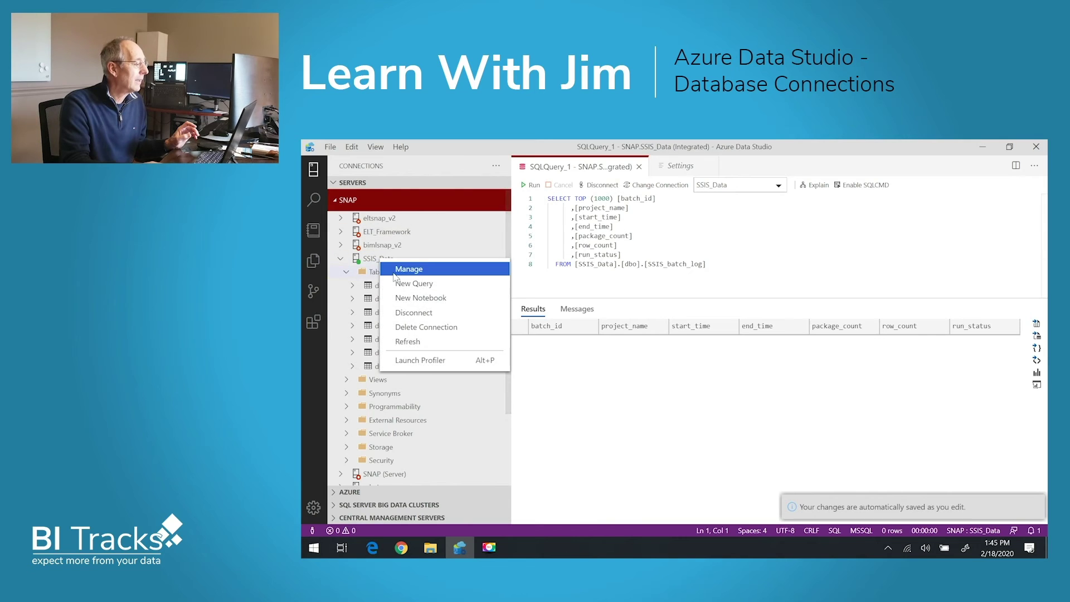
left_click(415, 287)
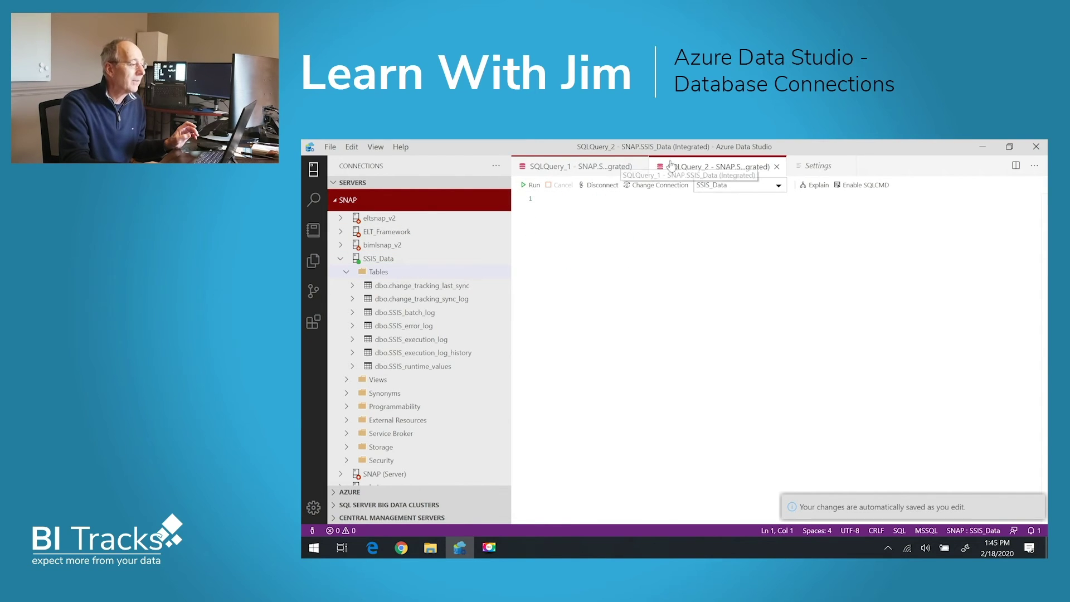
left_click(615, 162)
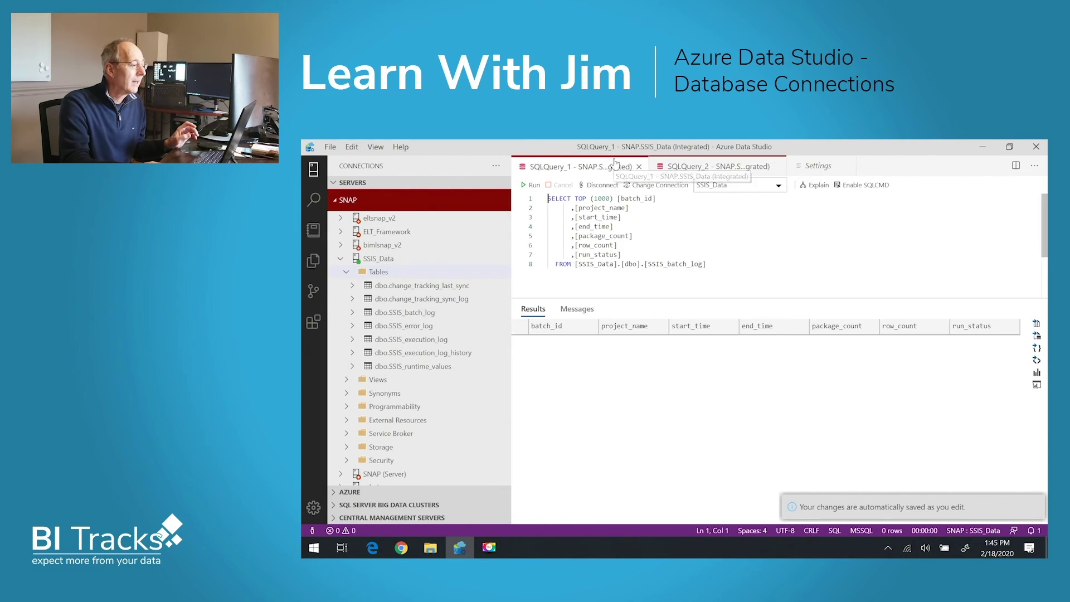
left_click(689, 165)
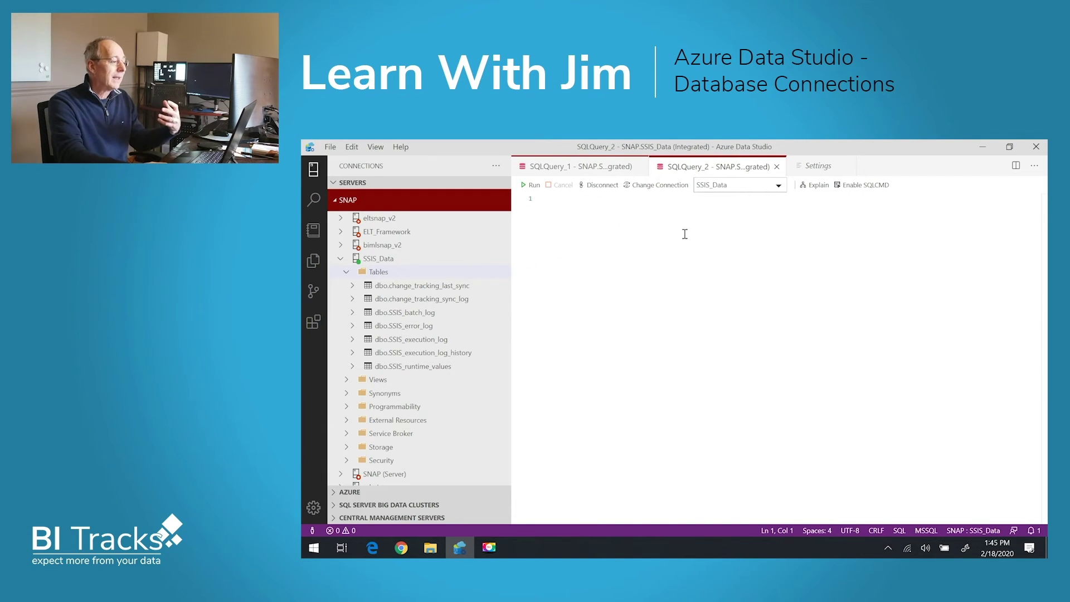
Switch Sql: Tab Color Mode to fill, close SQLQuery_2, and return to SQLQuery_1.
left_click(817, 167)
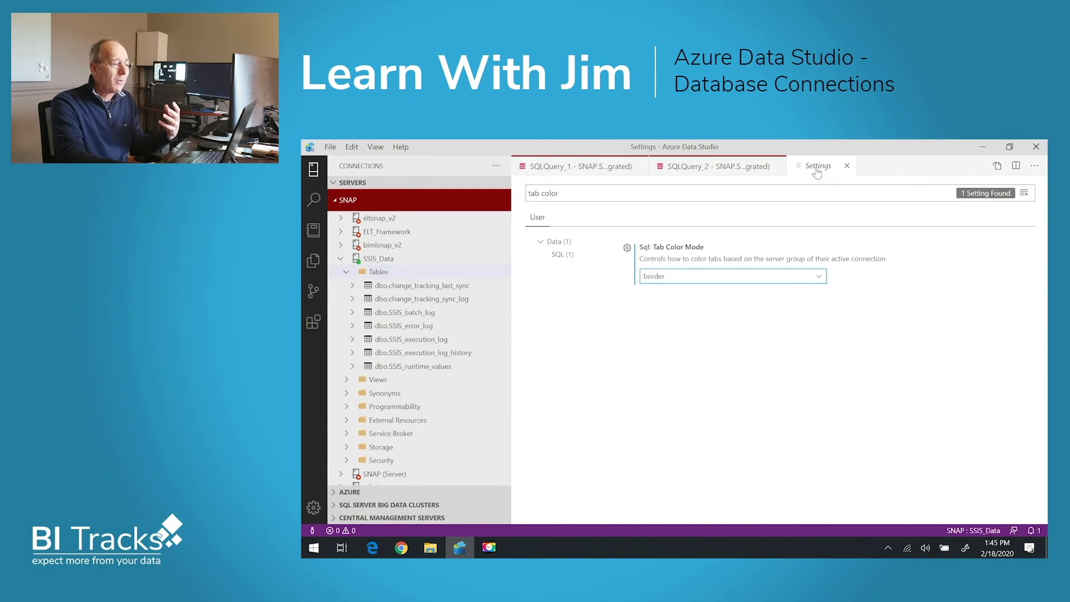
left_click(825, 277)
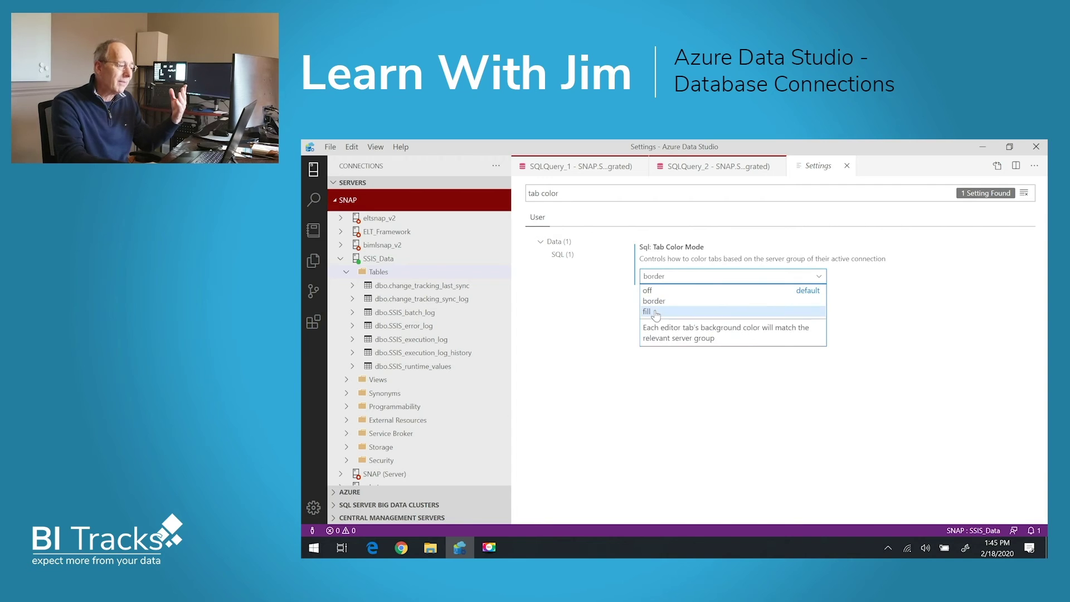
left_click(658, 296)
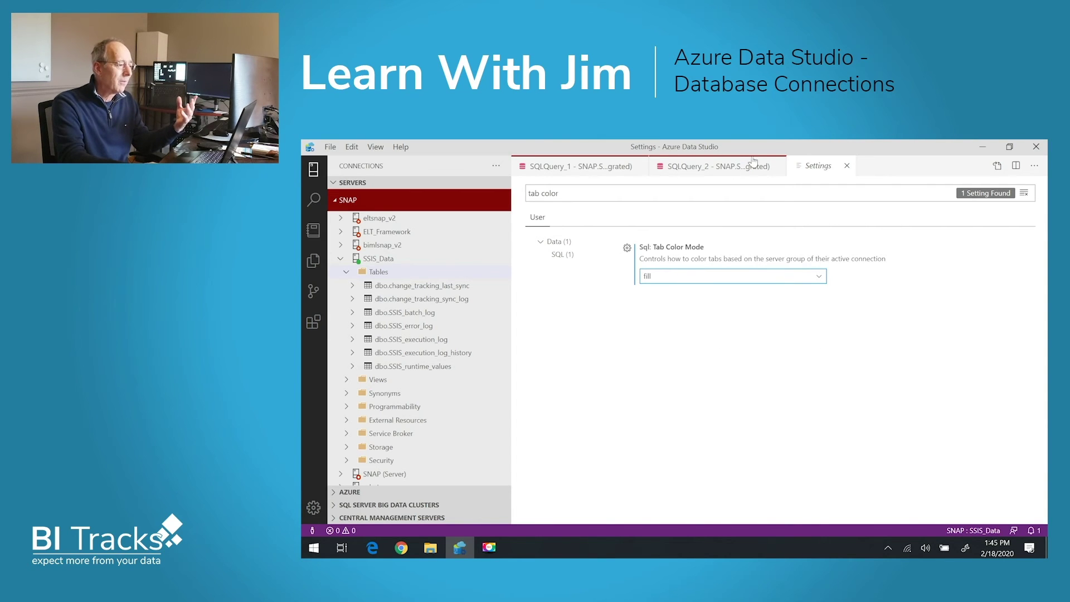
left_click(776, 166)
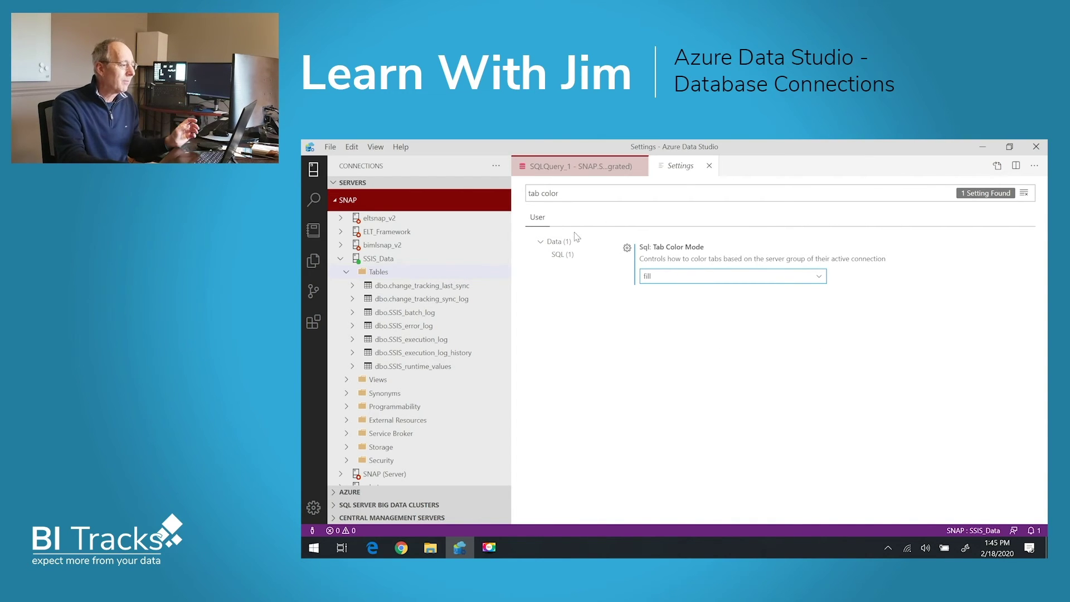
left_click(565, 166)
left_click(641, 245)
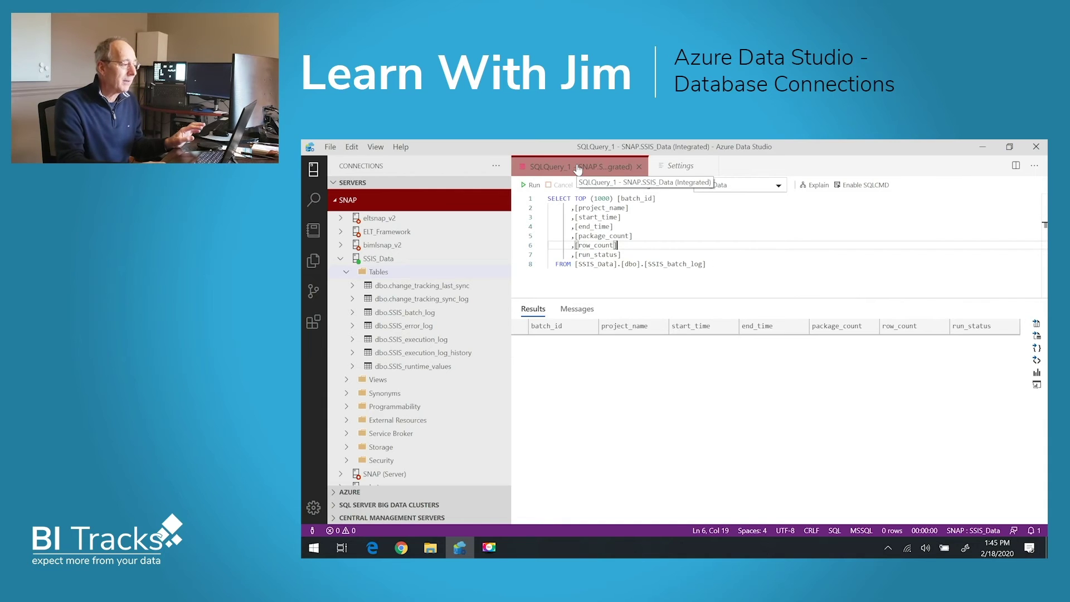
Drag the admin connection into Azure Repos, then back onto SNAP, collapsing SSIS_Data.
left_click(342, 258)
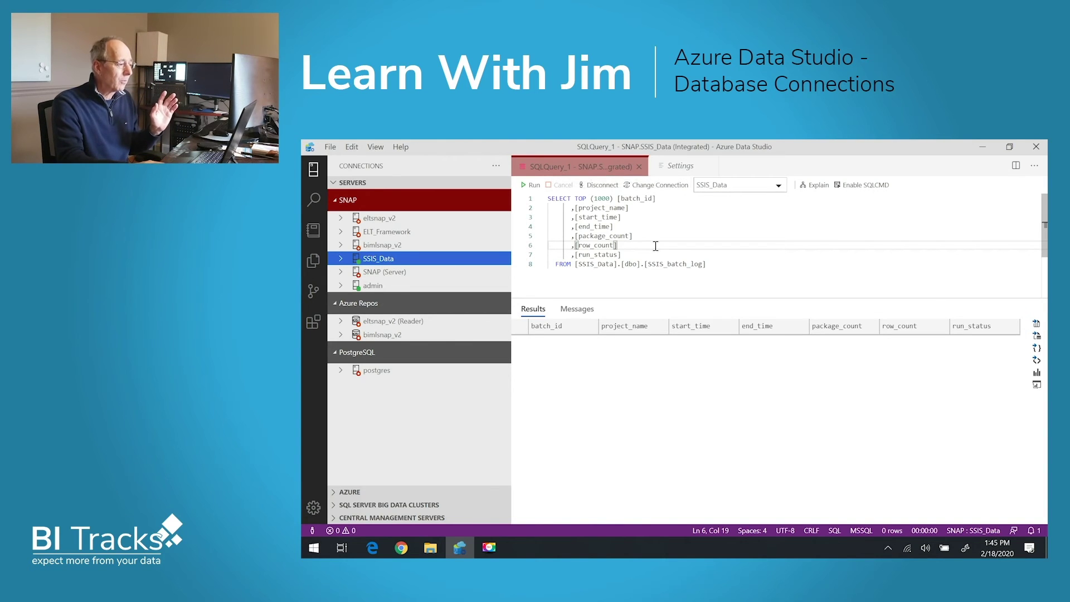
left_click(555, 168)
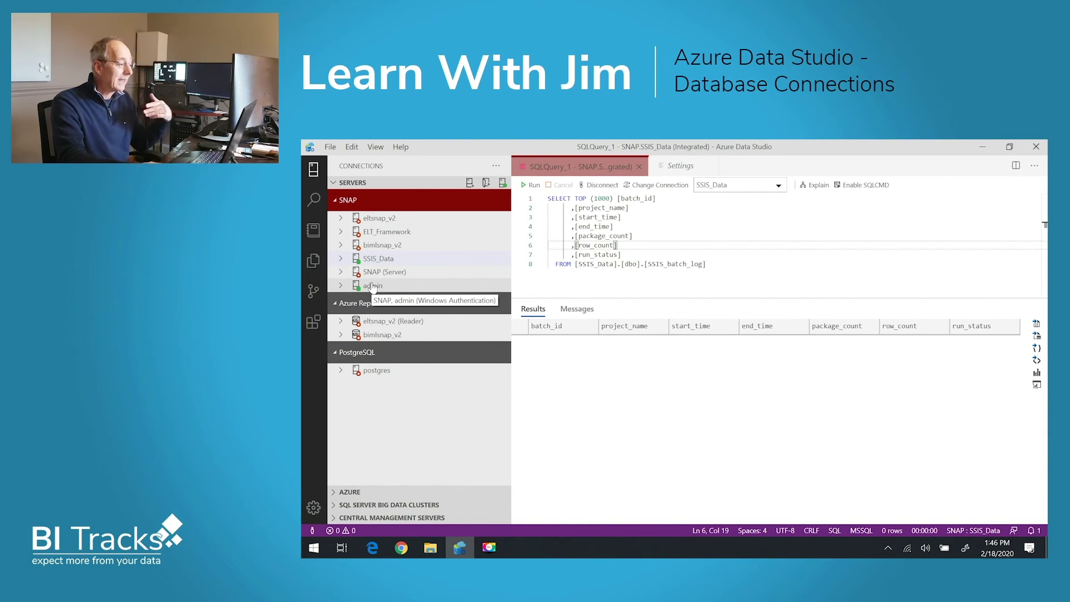
left_click_drag(366, 287, 391, 417)
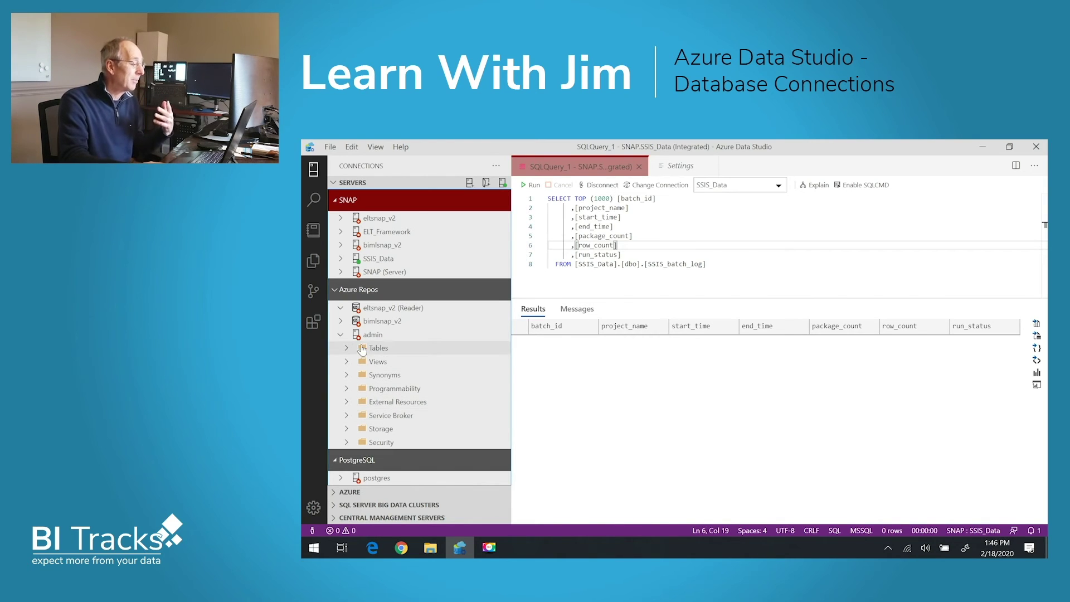
left_click(366, 337)
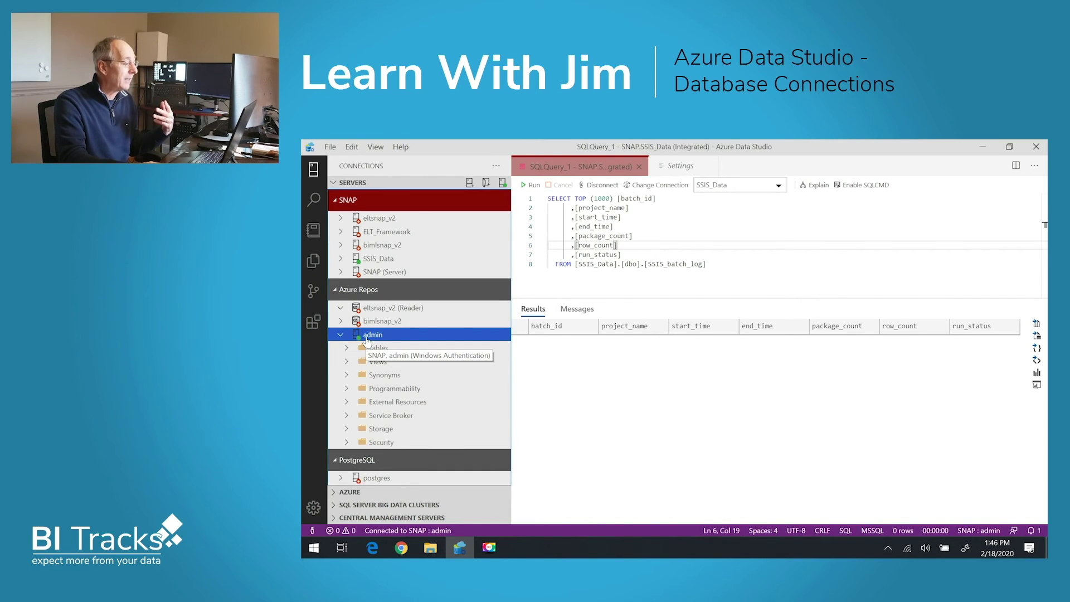
left_click_drag(367, 342, 386, 206)
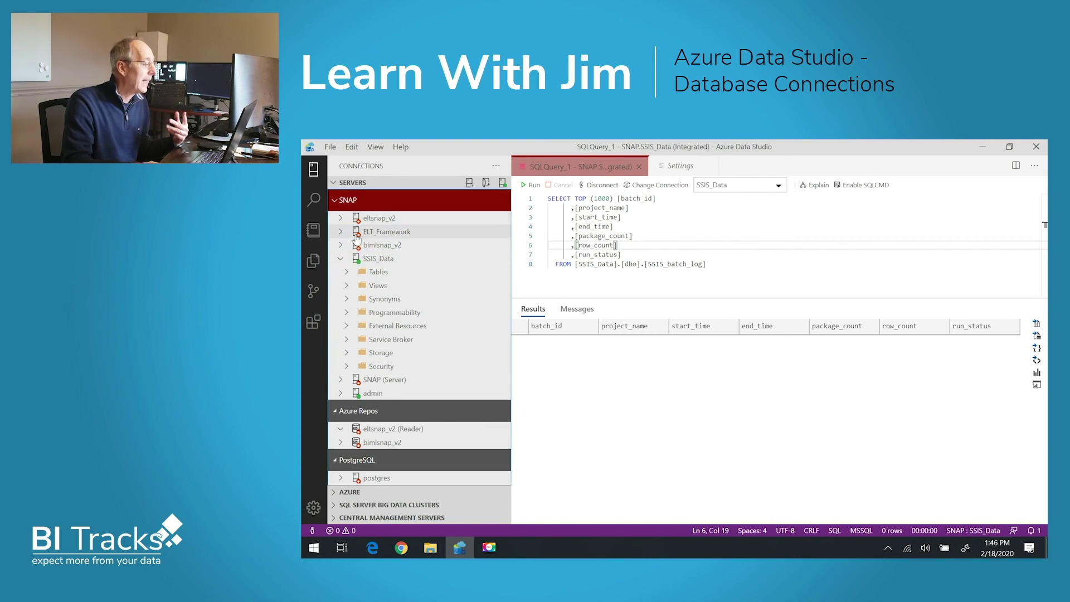
left_click(340, 259)
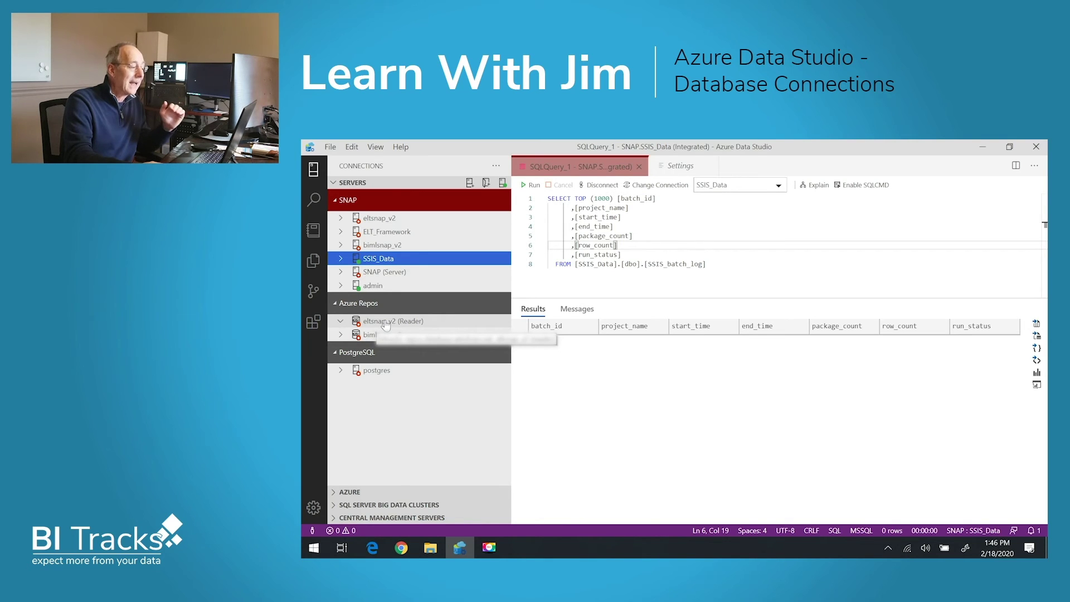
Open the eltsnap_v2 (Reader) dashboard via Manage, then close it.
left_click(429, 322)
right_click(463, 325)
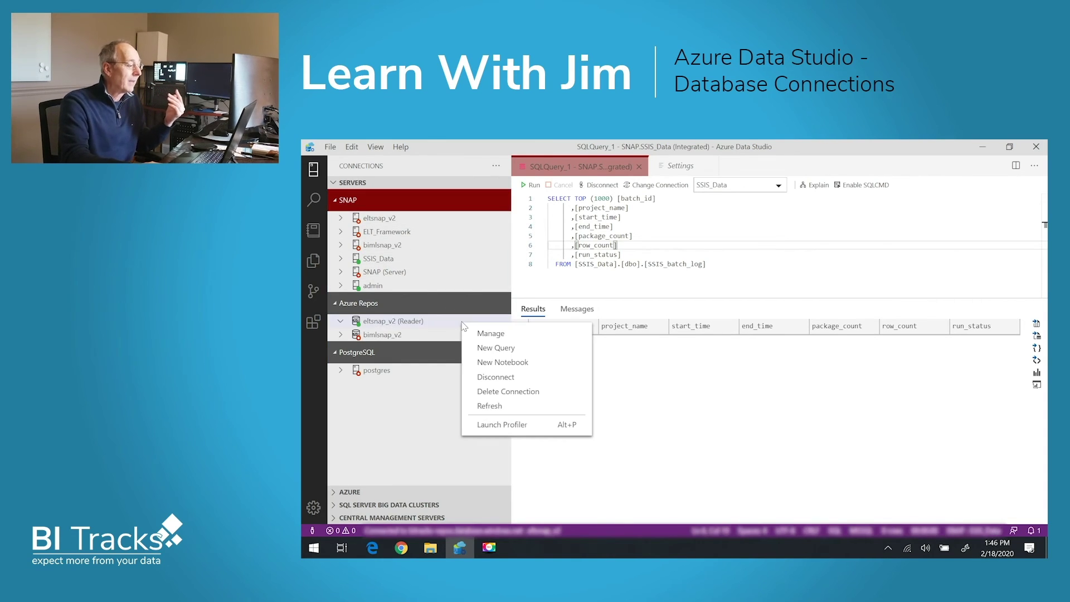
left_click(485, 334)
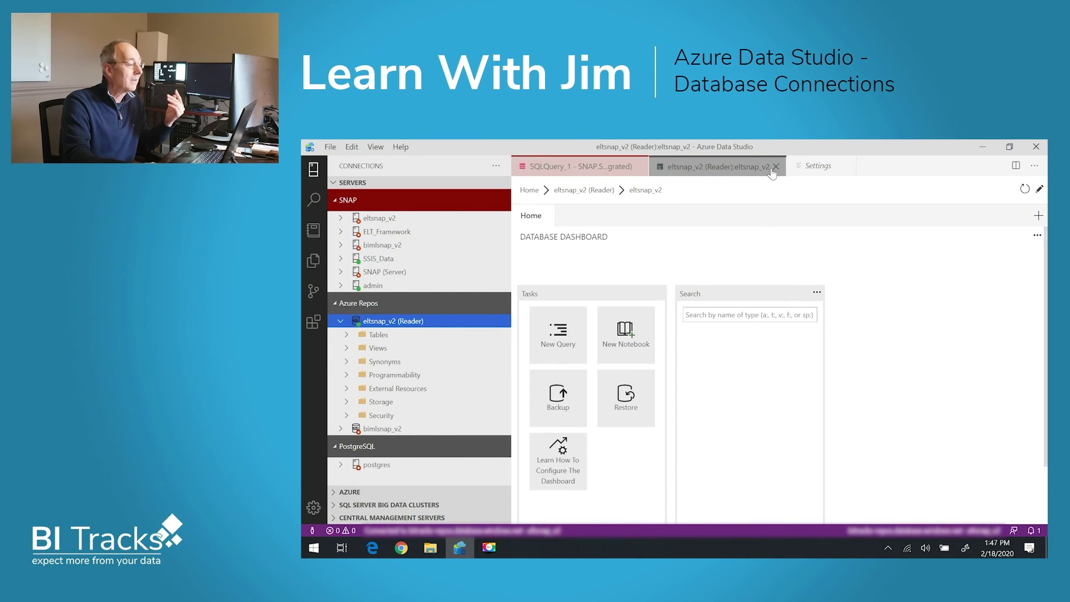
left_click(776, 166)
Load eltsnap_v2 (Reader) from Recent Connections into a new connection form, then cancel.
left_click(469, 185)
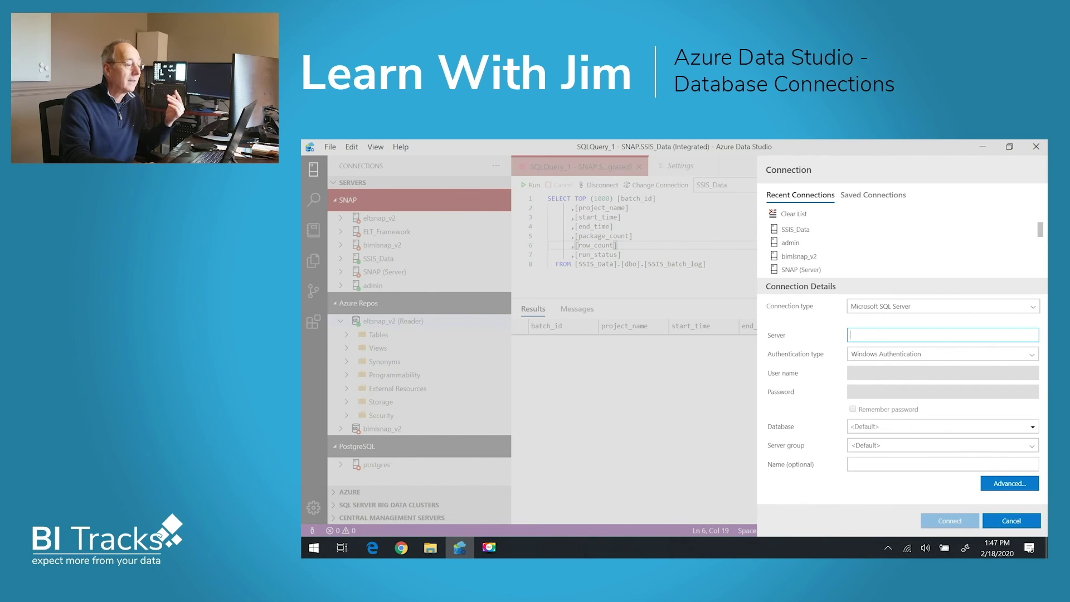
scroll(805, 262, "down", 3)
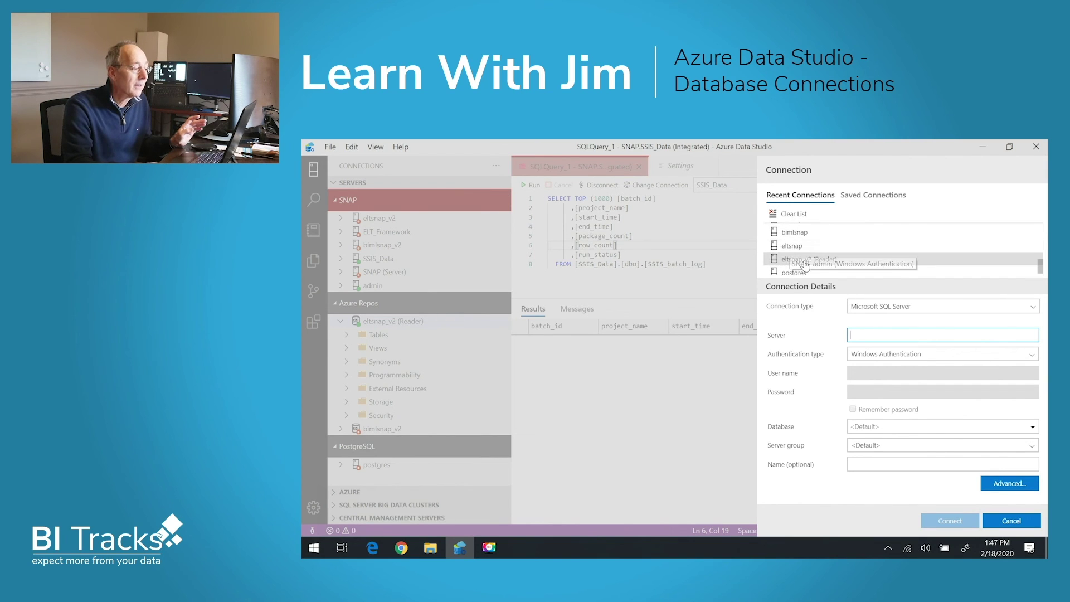
left_click(805, 261)
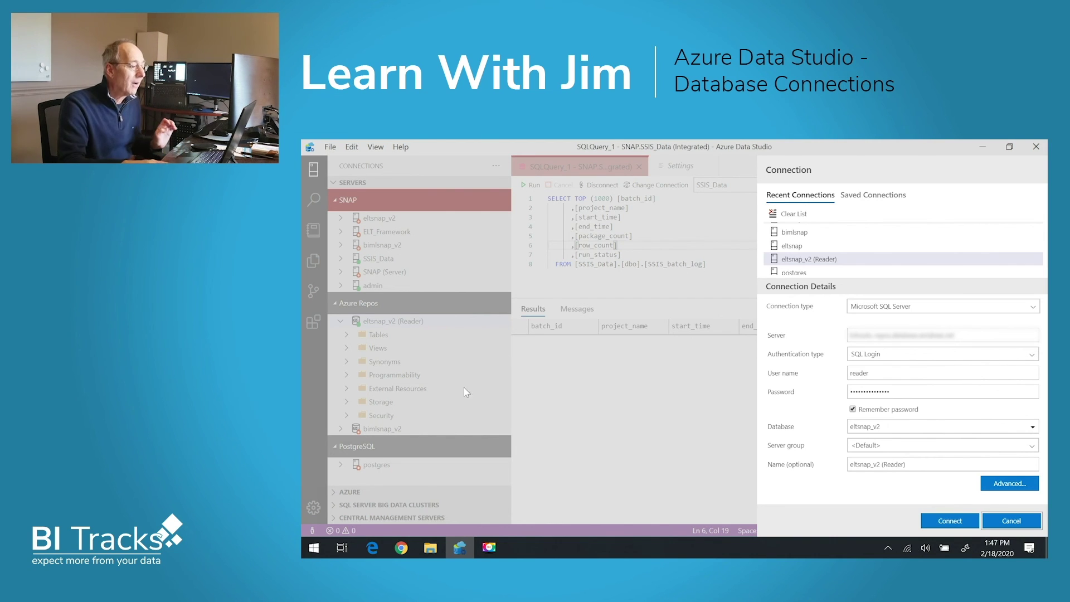
left_click(1000, 523)
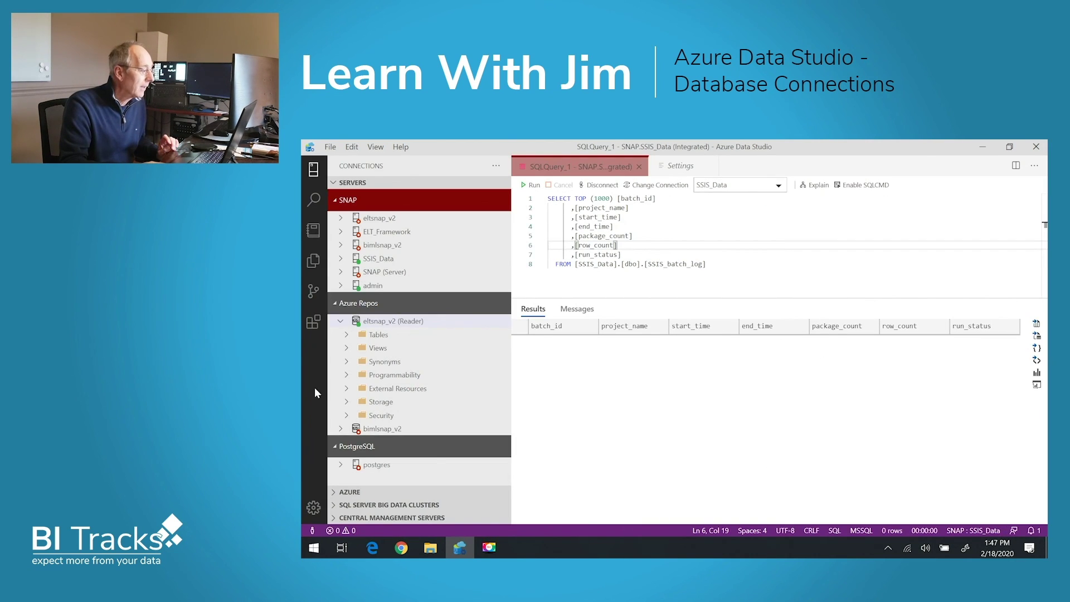
Collapse SERVERS and drill into AZURE's Pay-As-You-Go SQL Databases, expanding bimlsnap.
left_click(333, 184)
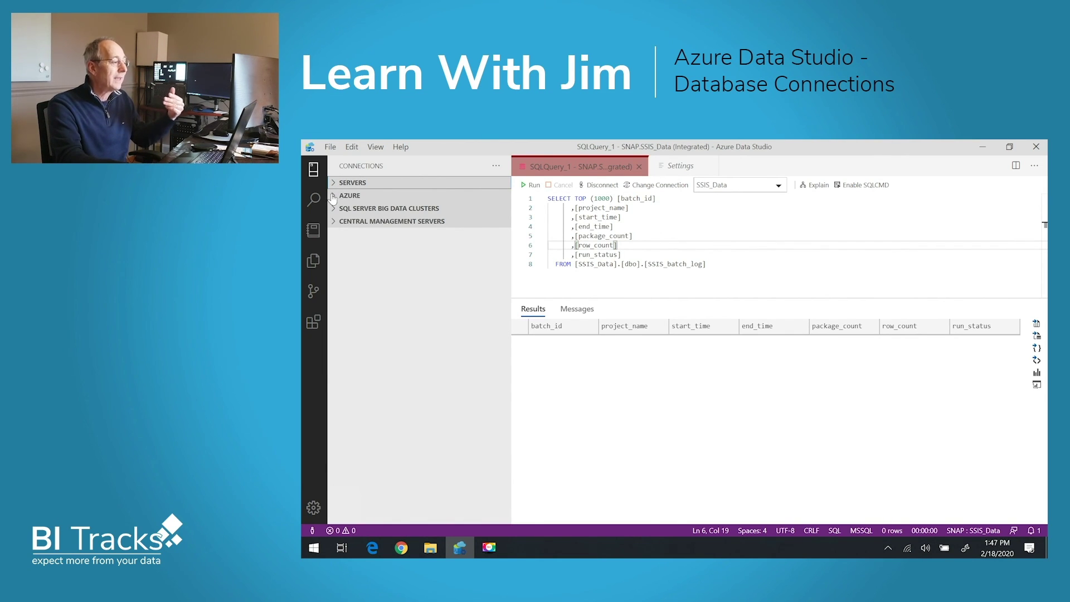
left_click(332, 196)
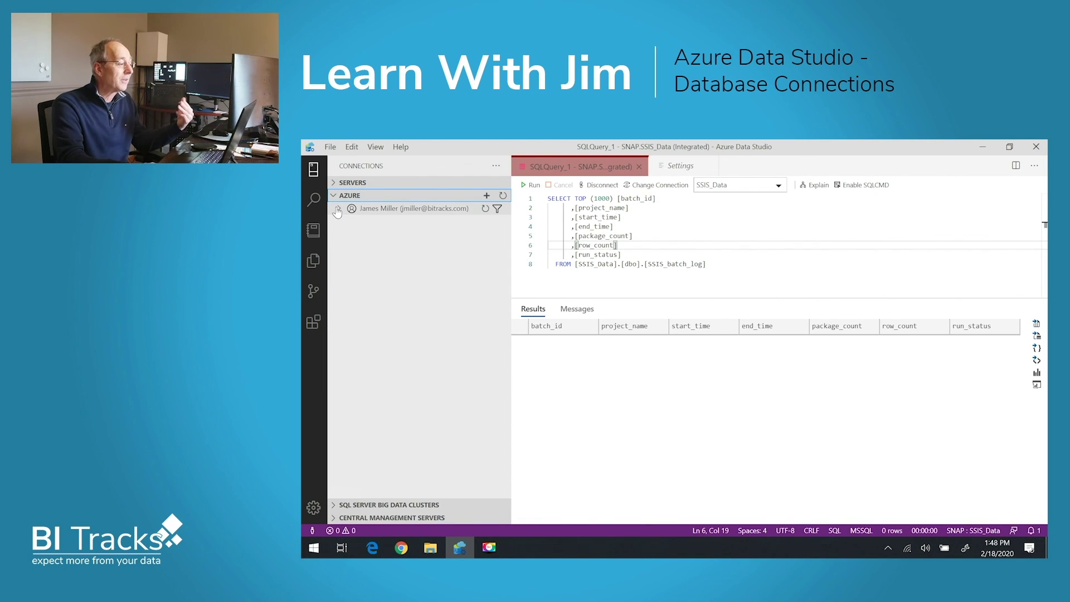
left_click(337, 210)
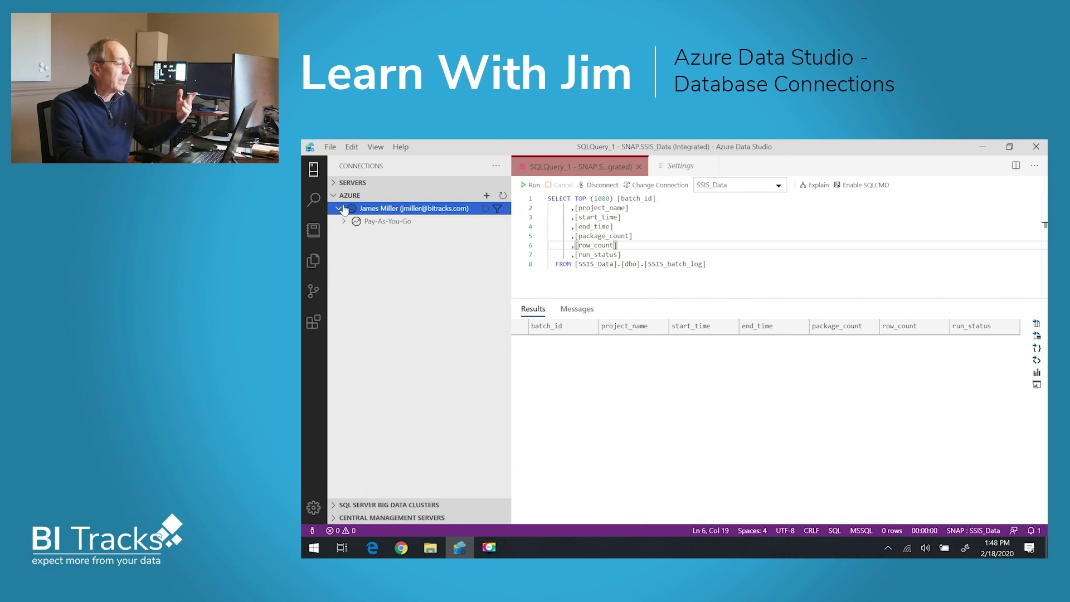
left_click(345, 221)
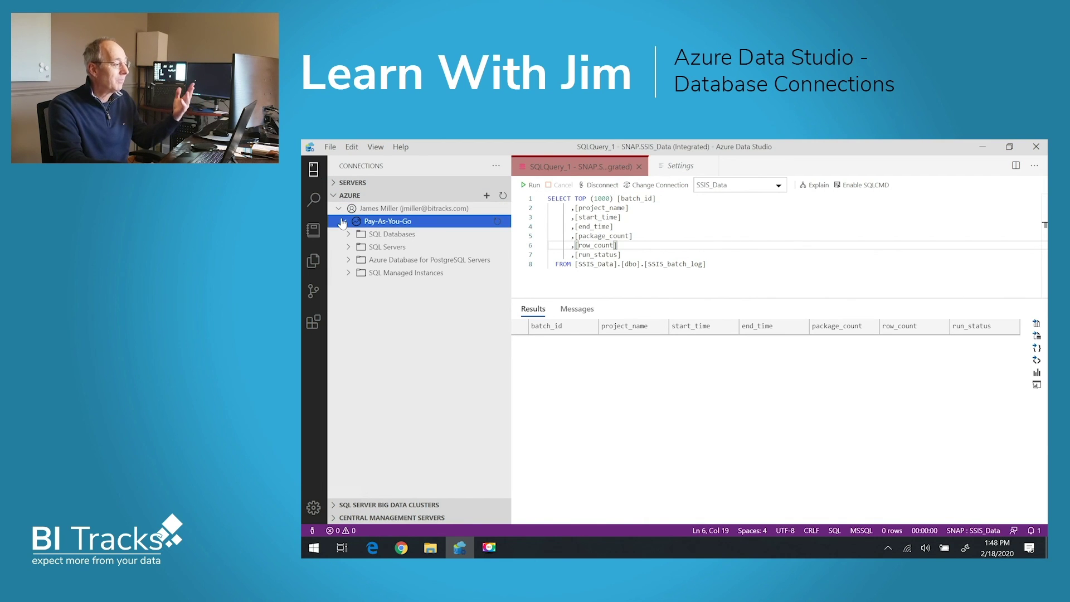
left_click(348, 248)
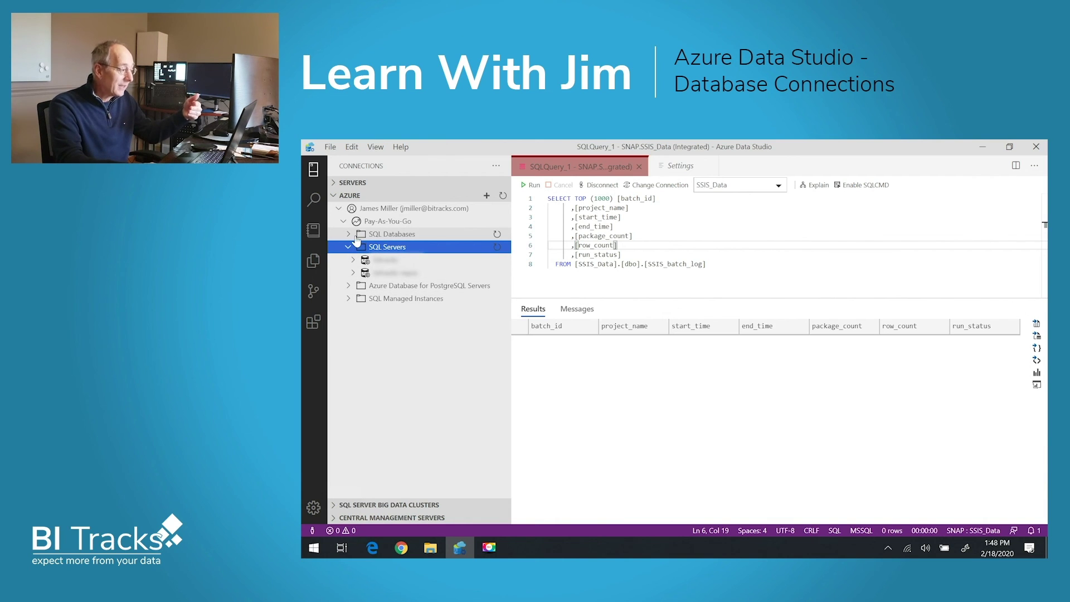
left_click(349, 234)
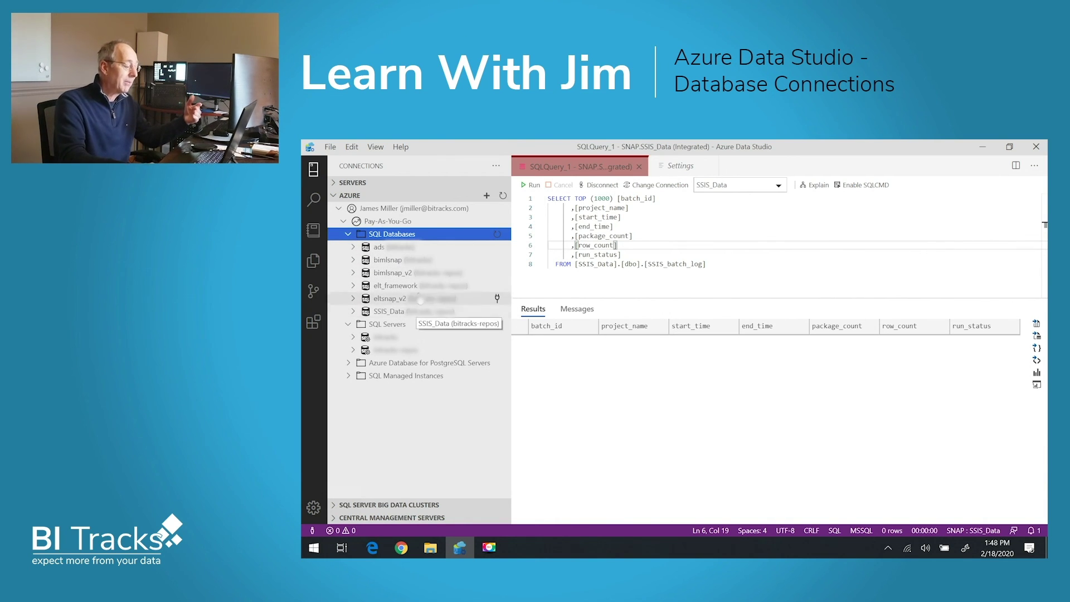
left_click(400, 261)
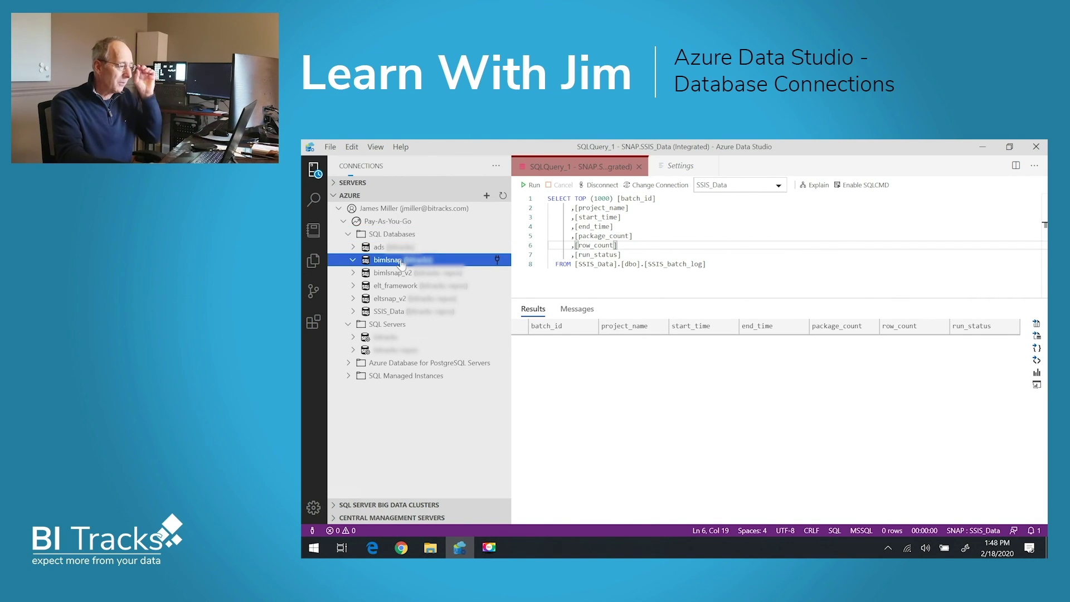